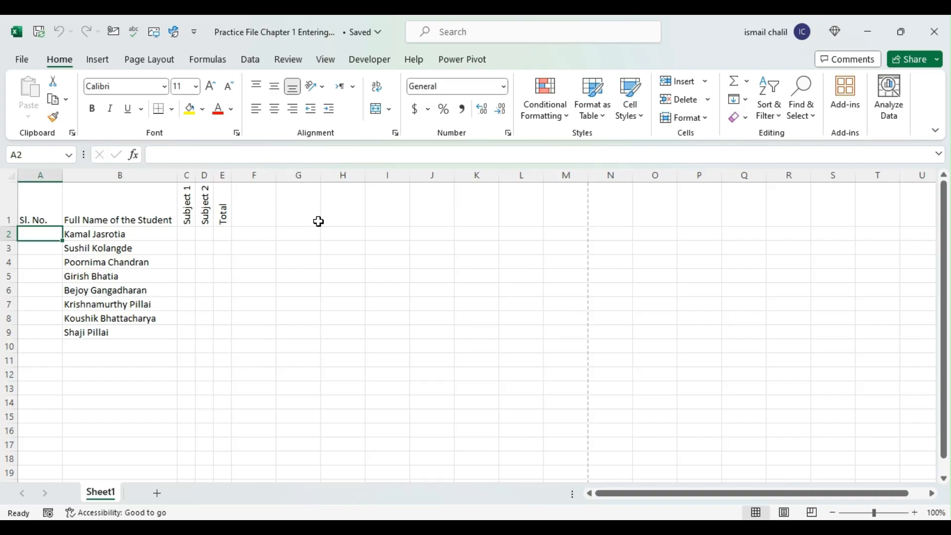
left_click_drag(82, 229, 85, 332)
left_click(74, 402)
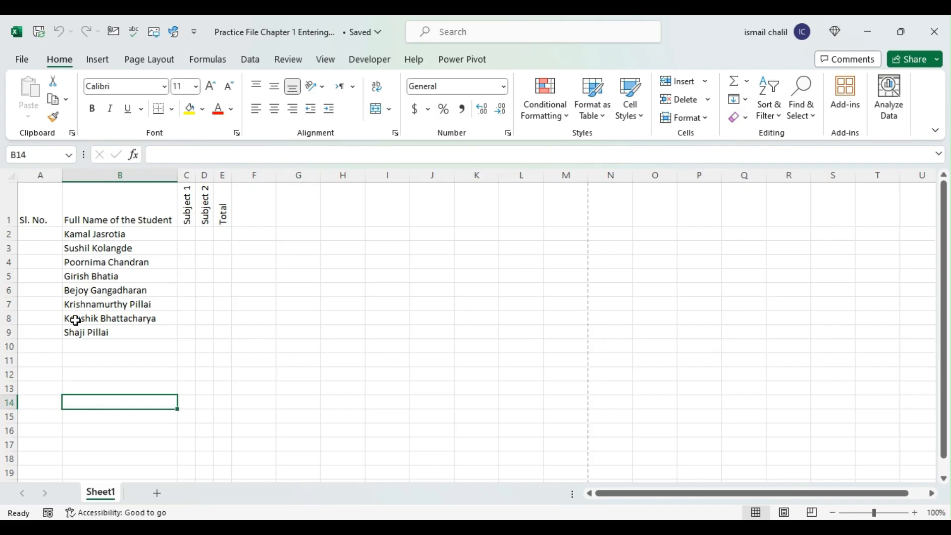
left_click(47, 236)
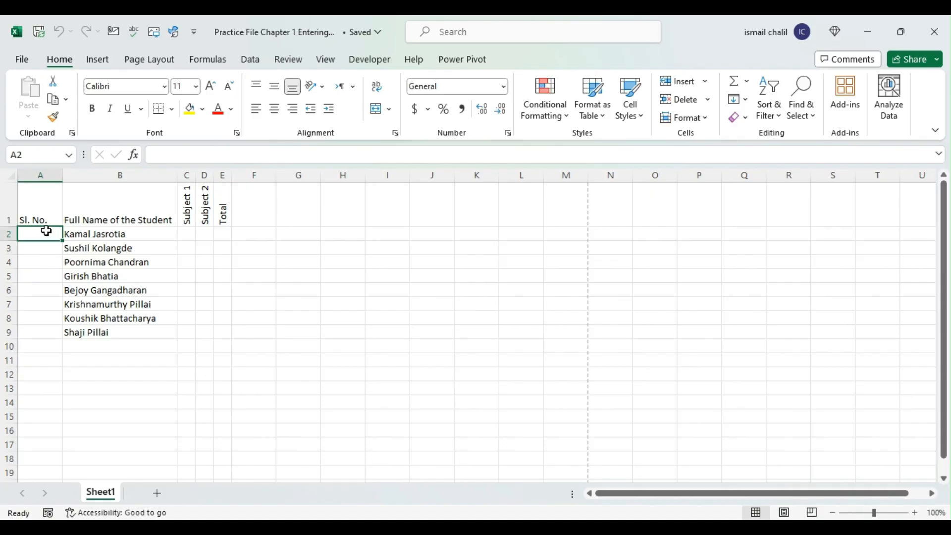
left_click_drag(88, 236, 93, 328)
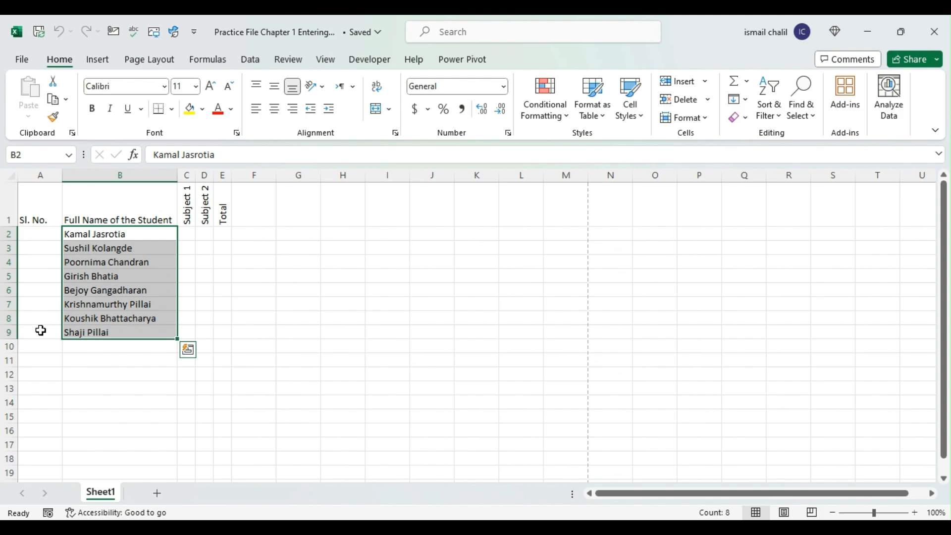
Step: Enter the serial numbers 1 in cell A2 and 2 in cell A3
left_click(42, 232)
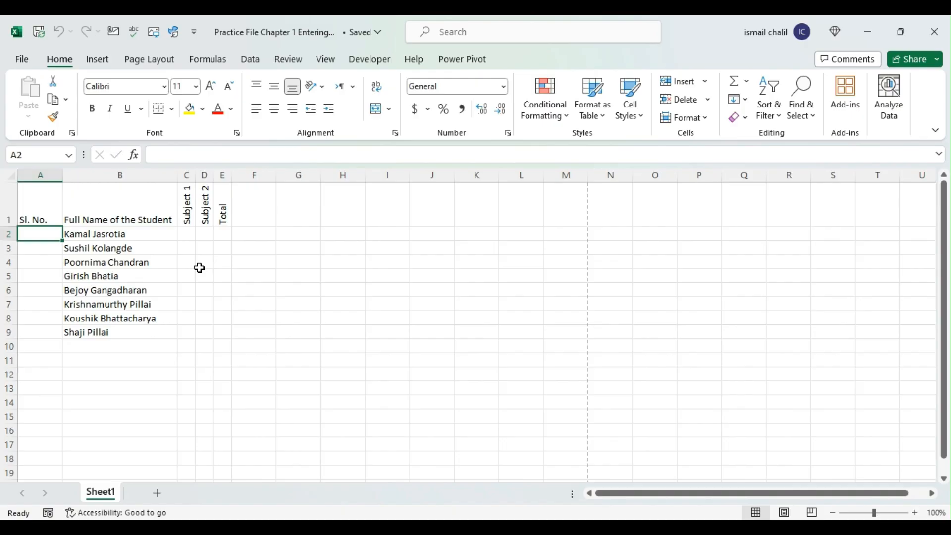
type("1")
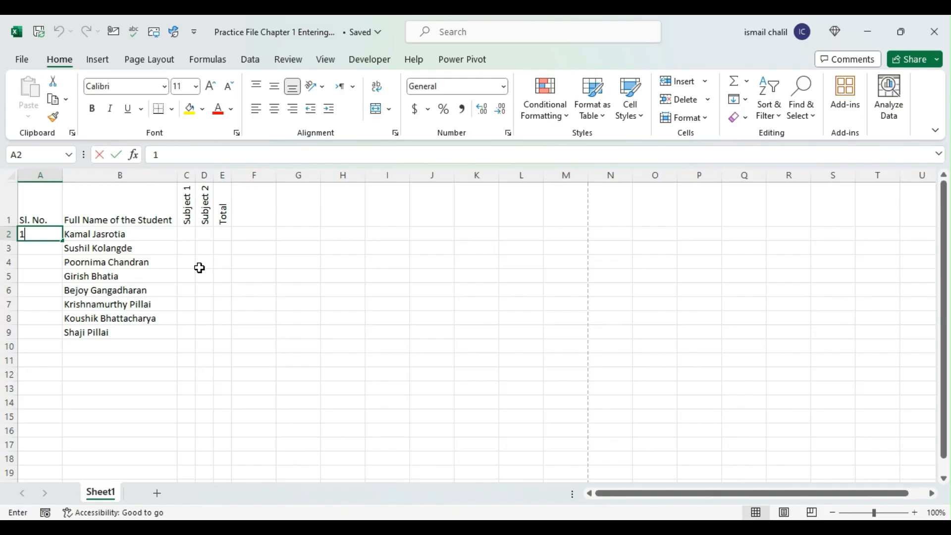
key("Return")
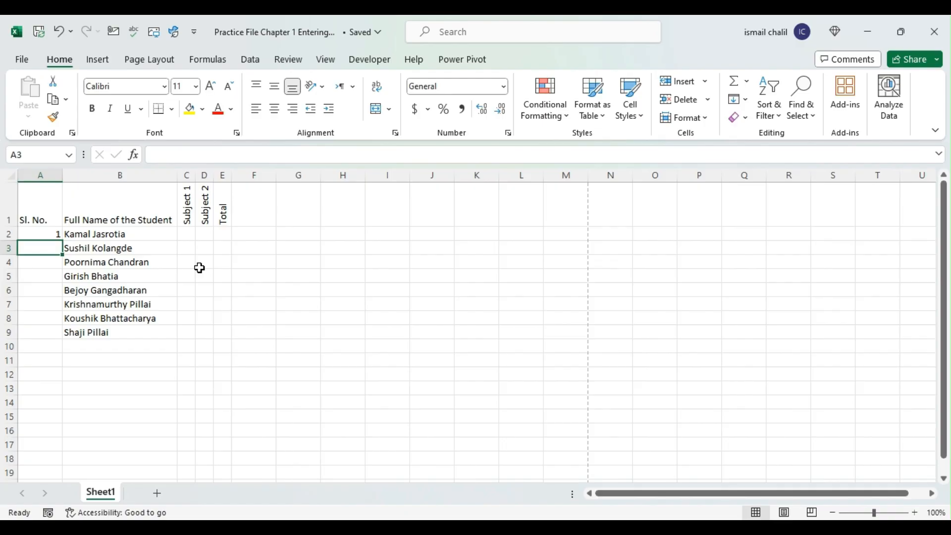
type("2")
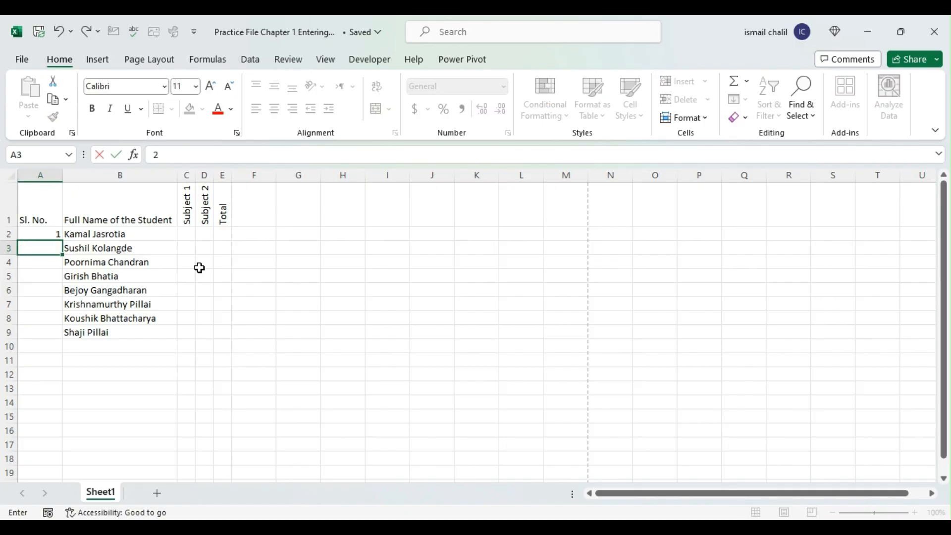
key("Return")
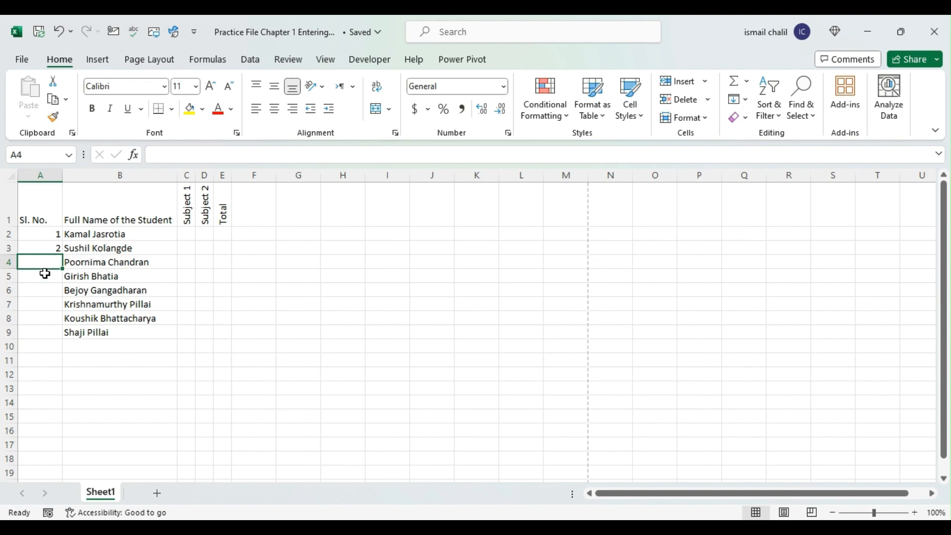
Step: Try to continue the serial numbers by filling only cell A3 down to A9, and undo the fill
left_click(41, 245)
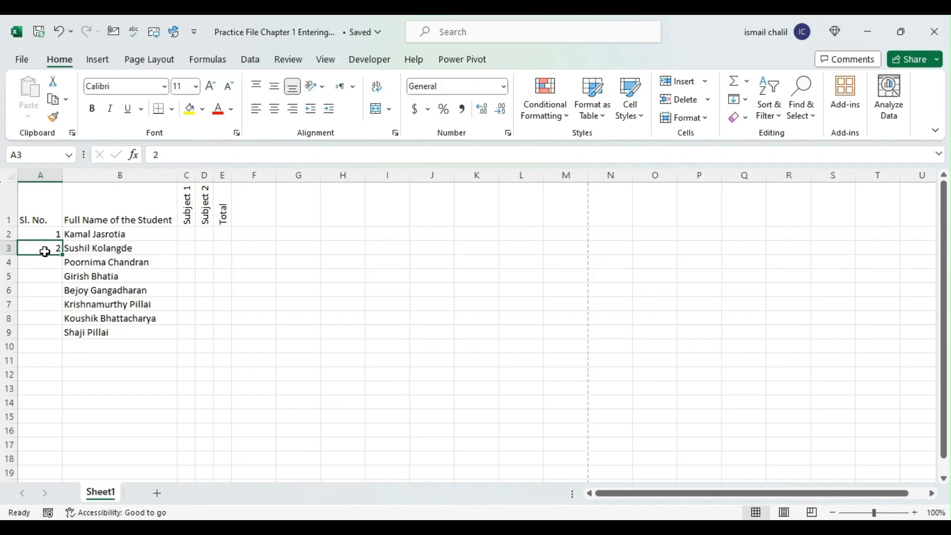
mouse_move(45, 255)
left_mouse_down()
mouse_move(149, 298)
mouse_move(338, 346)
mouse_move(187, 276)
mouse_move(47, 257)
left_mouse_up()
left_click_drag(63, 257, 54, 336)
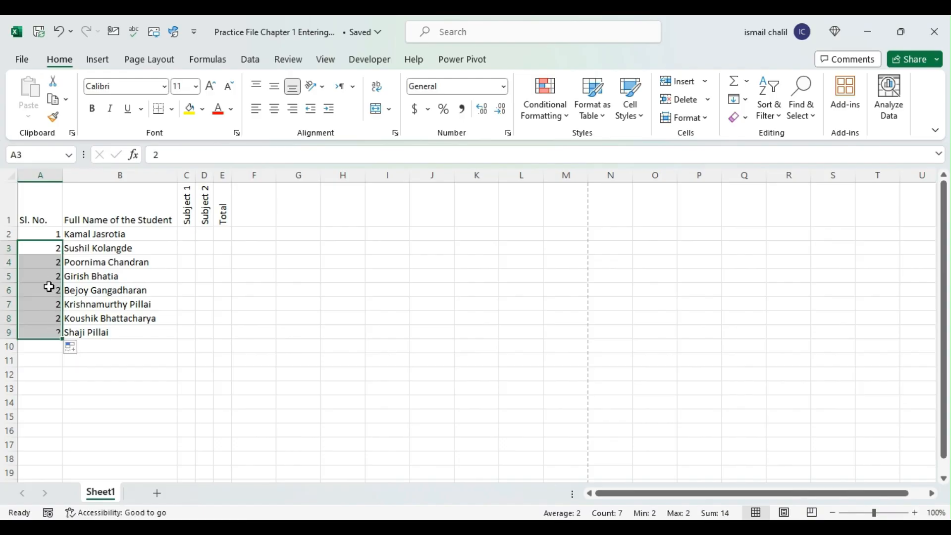
left_click(51, 253)
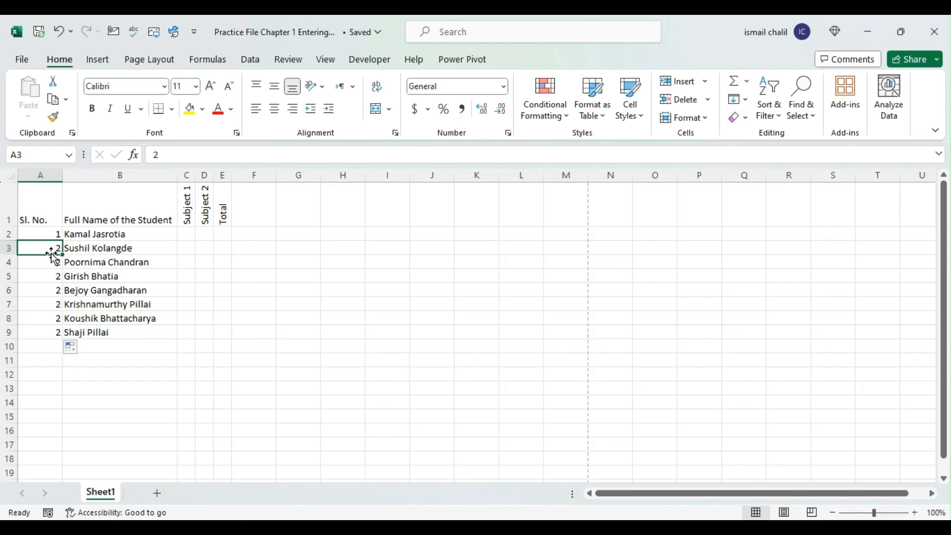
key("ctrl+z")
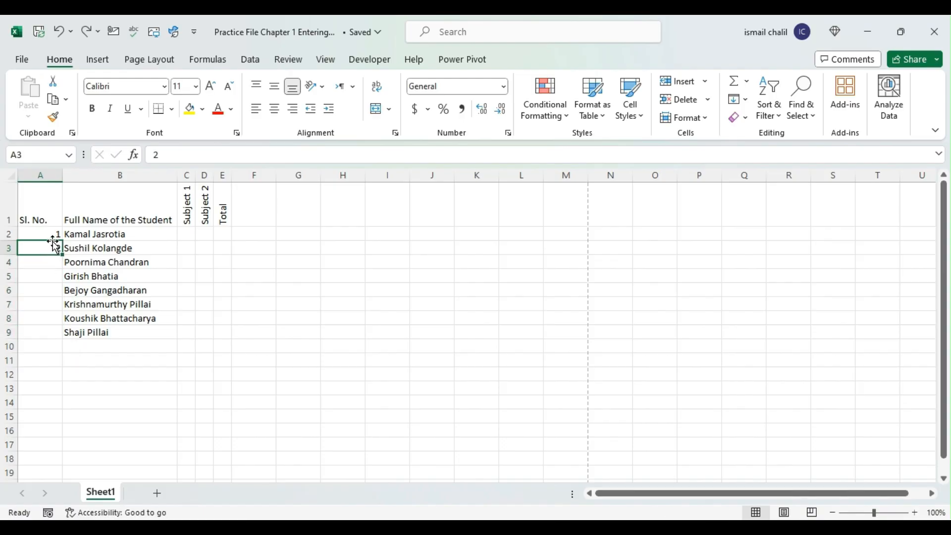
Step: Fill the Sl. No. column down to A9 with the numbers 1 to 8, using A2:A3 as the starting pattern
left_click(34, 233)
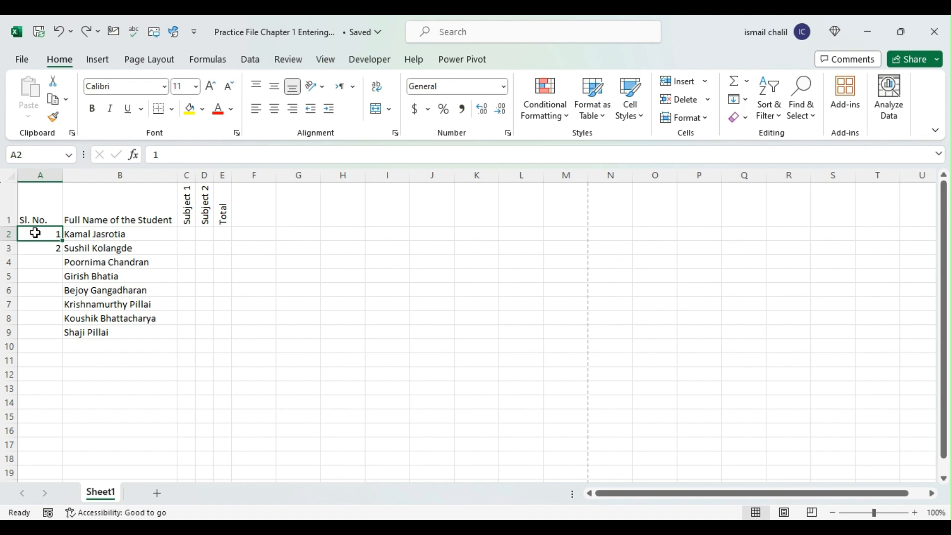
left_click_drag(34, 233, 36, 251)
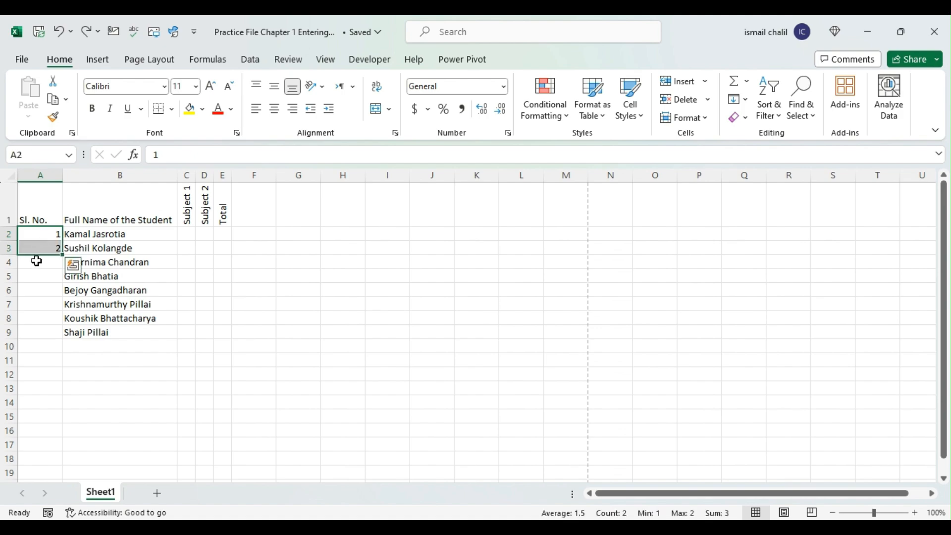
left_click(42, 232)
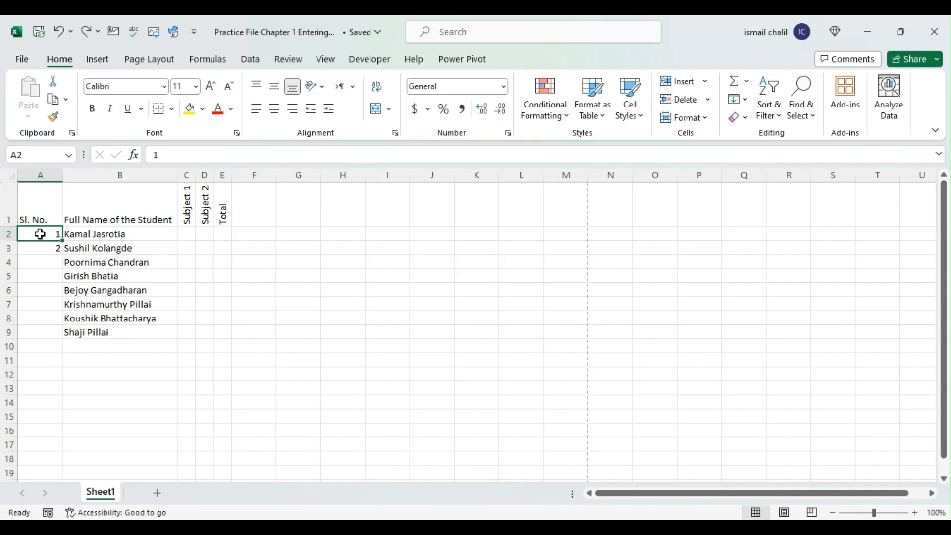
left_click_drag(40, 234, 40, 246)
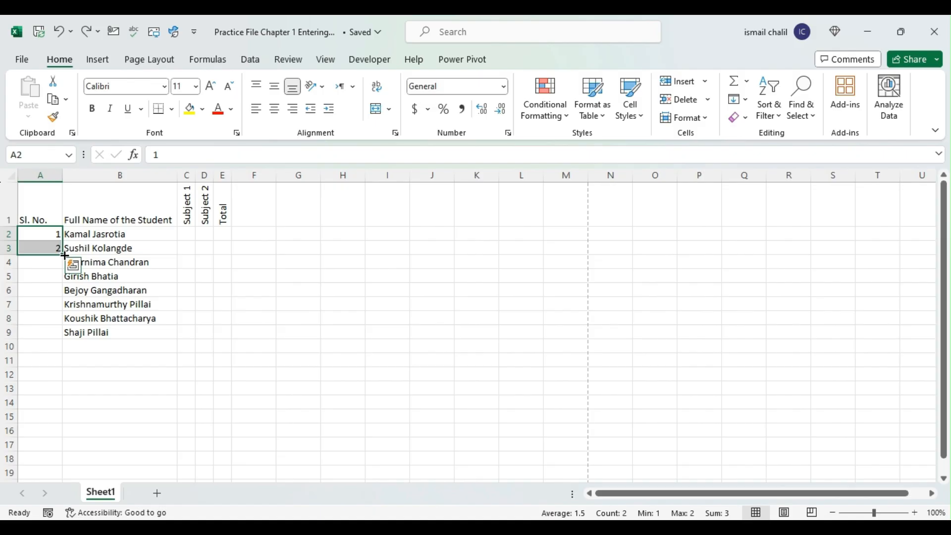
left_click_drag(65, 255, 51, 335)
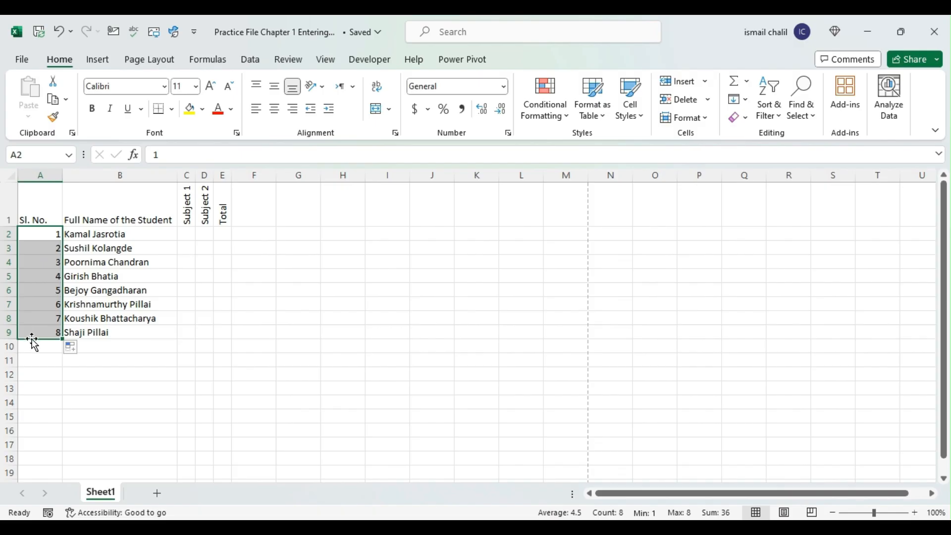
left_click(42, 235)
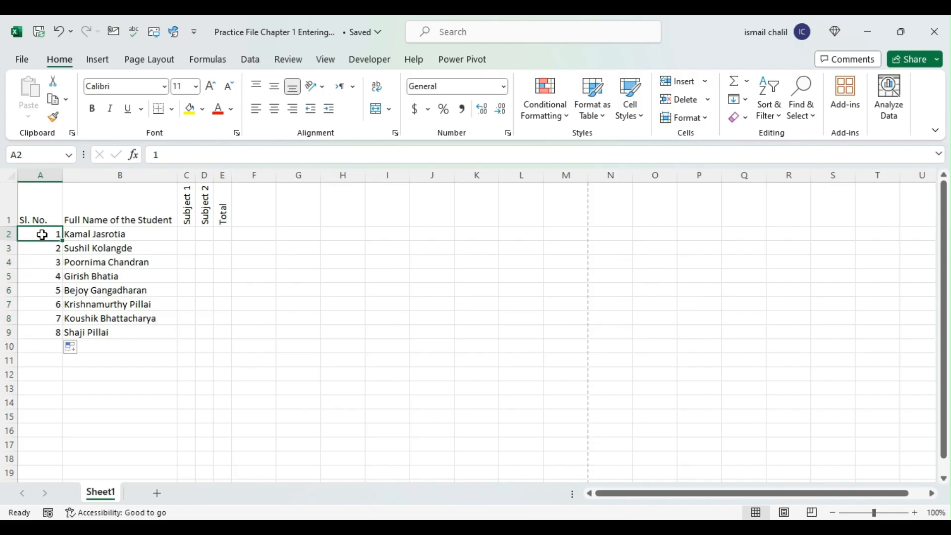
left_click_drag(40, 235, 37, 245)
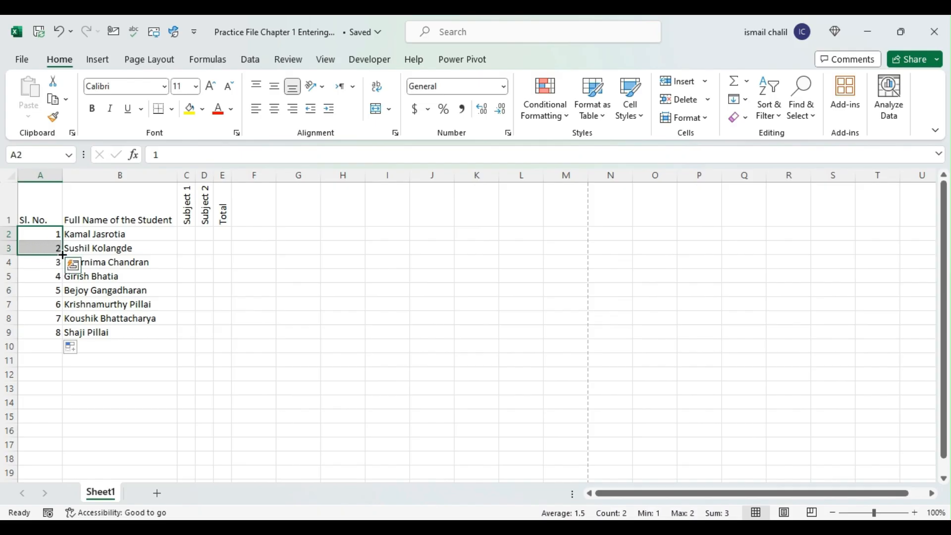
left_click_drag(62, 255, 61, 336)
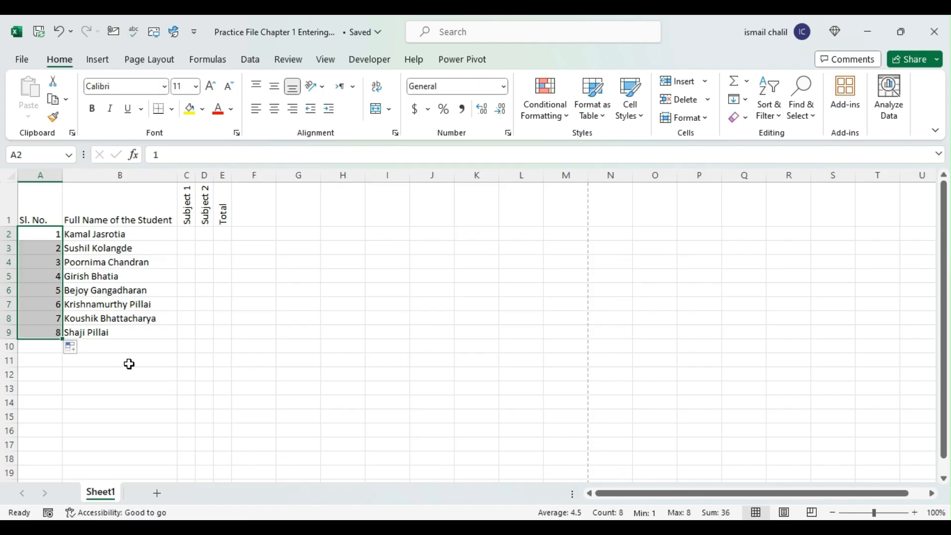
left_click(122, 361)
Step: Clear the serial numbers from A3:A9, keeping only the first one in A2
left_click_drag(37, 246, 38, 328)
left_click_drag(31, 247, 39, 329)
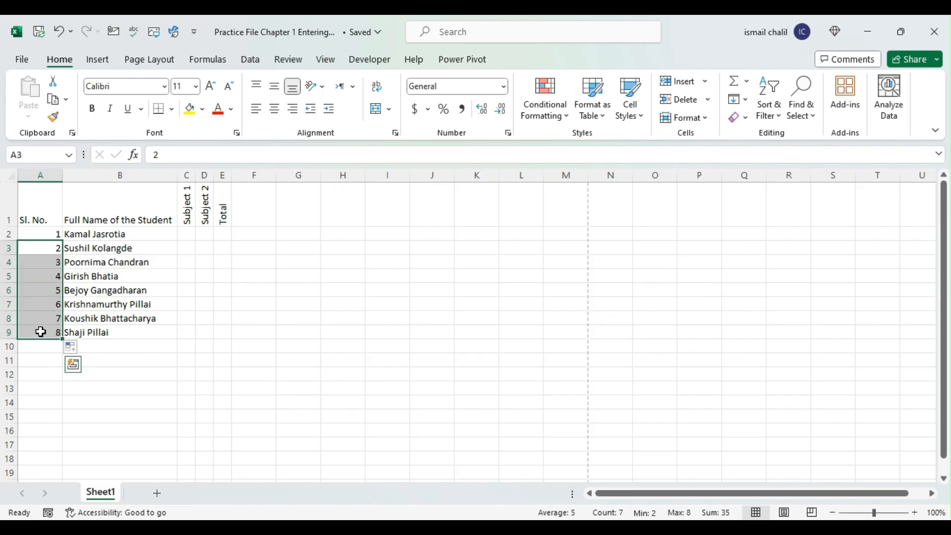
key("Delete")
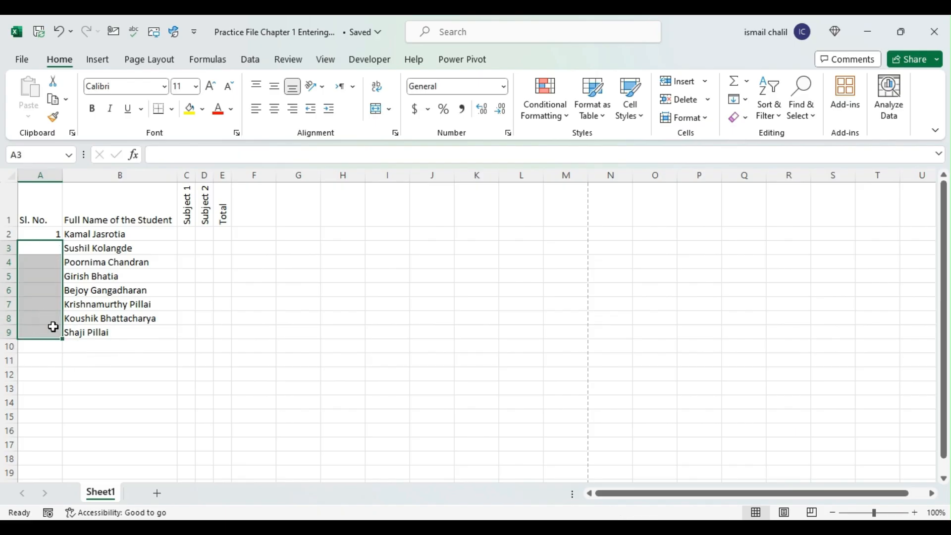
Step: Fill the single value in A2 down to A9 and set the Auto Fill option to Fill Series
left_click(43, 231)
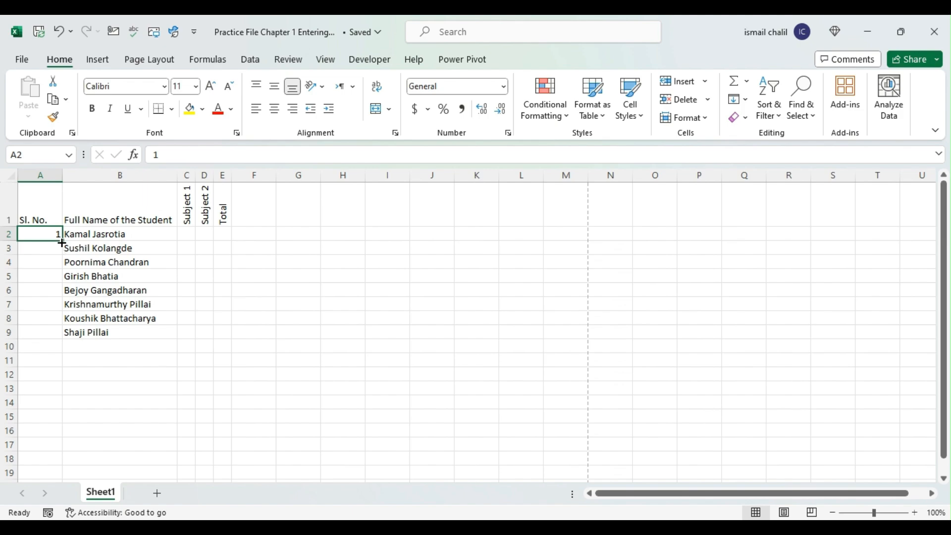
left_click_drag(62, 243, 64, 341)
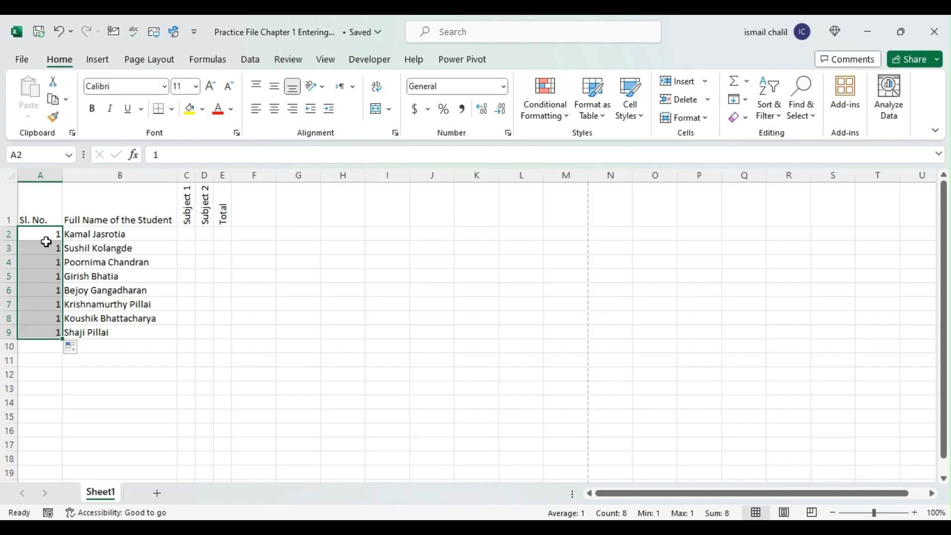
left_click(84, 353)
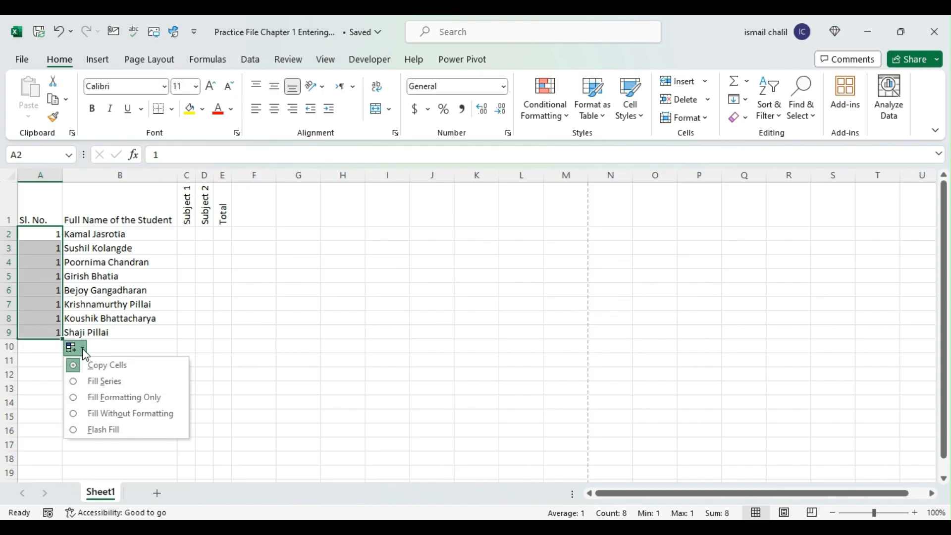
left_click(94, 381)
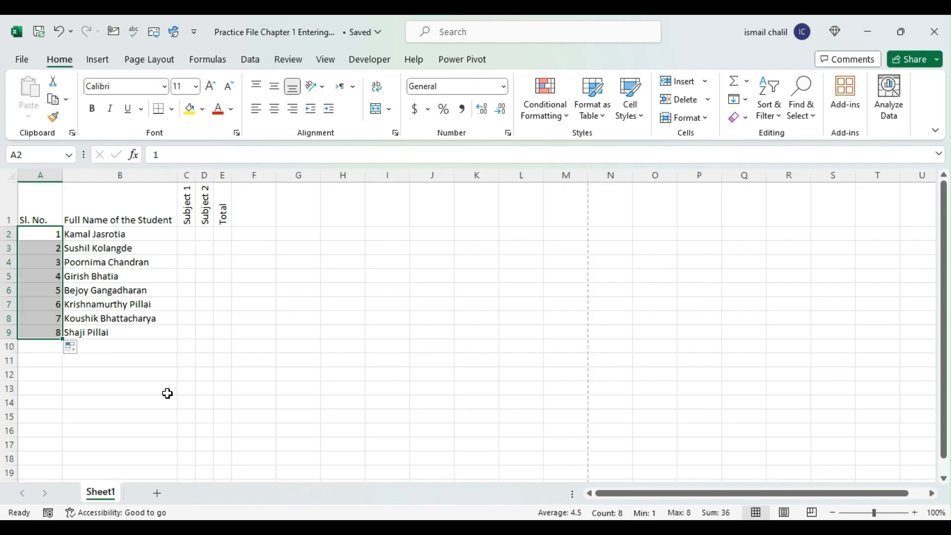
left_click(126, 385)
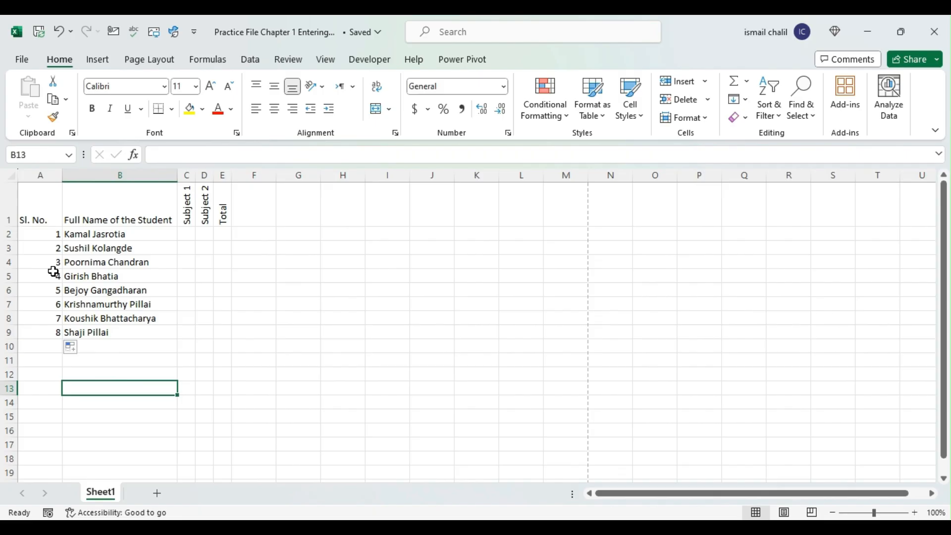
Step: Repeat the fill from A2 over the existing numbers to A9, changing it from Copy Cells to Fill Series
left_click(42, 232)
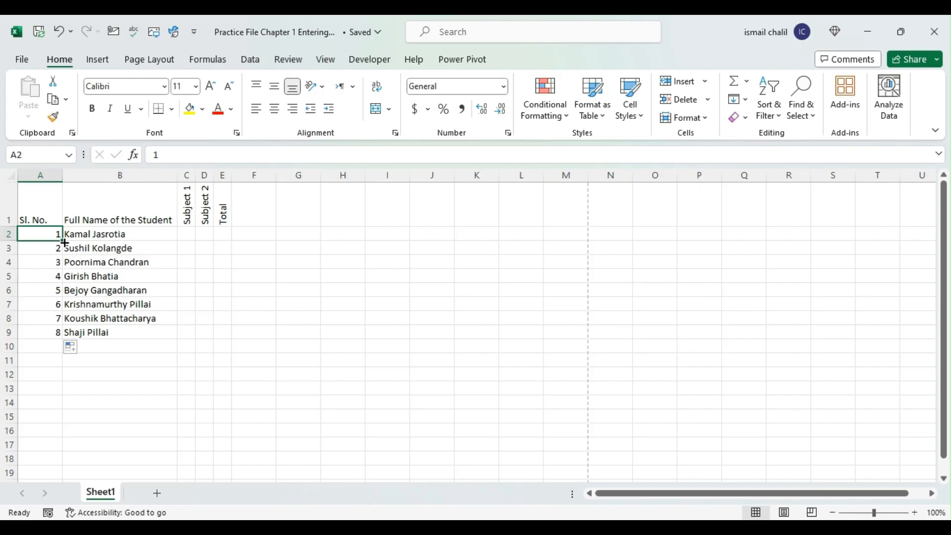
left_click_drag(65, 243, 61, 340)
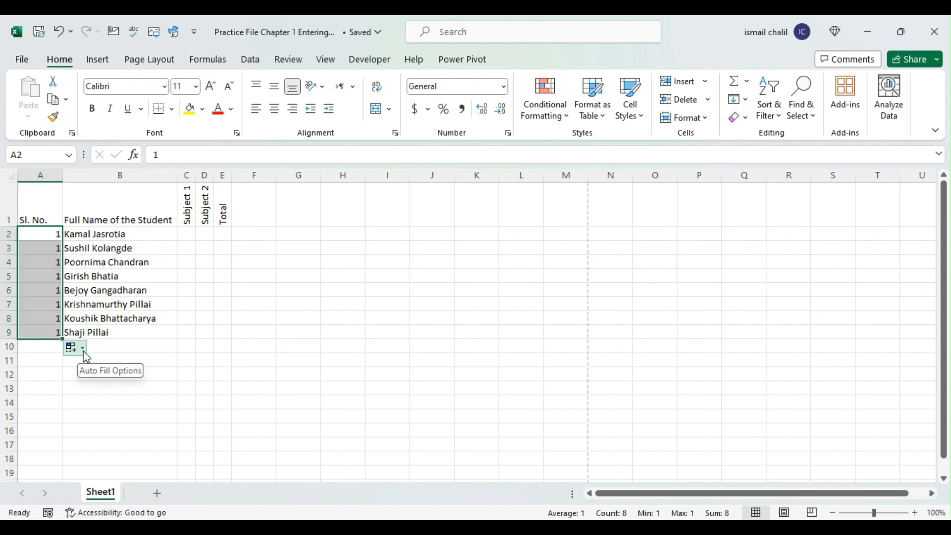
left_click(83, 350)
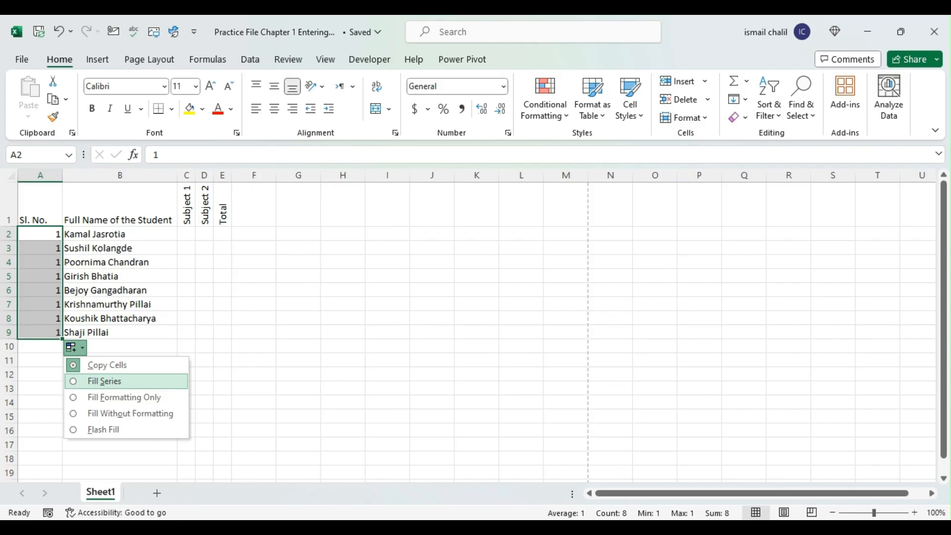
left_click(137, 381)
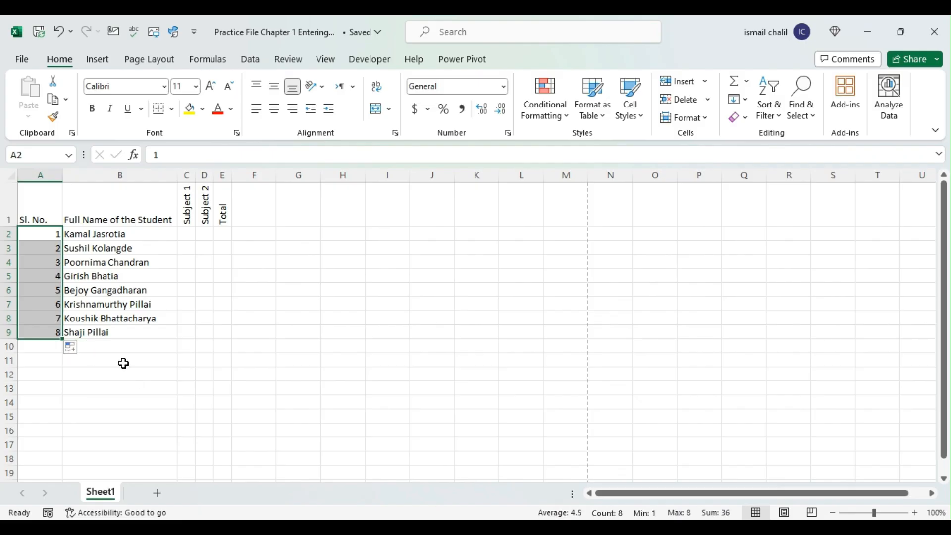
left_click(296, 285)
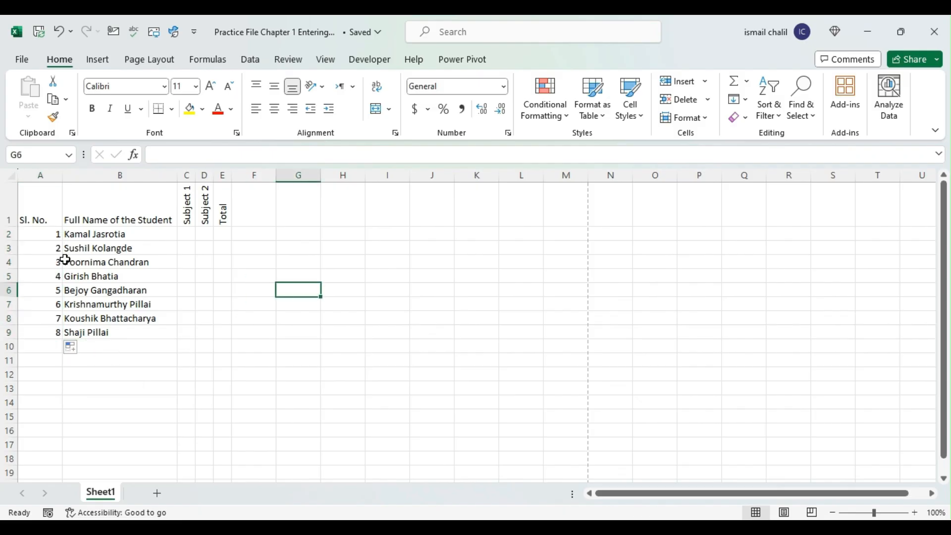
Step: Clear the serial numbers below the first one, from A3 to A9
left_click_drag(35, 248, 36, 324)
key("Delete")
Step: Fill A2 down to A9 directly as the series 1 to 8 without changing the fill options, and undo the fill
left_click(40, 234)
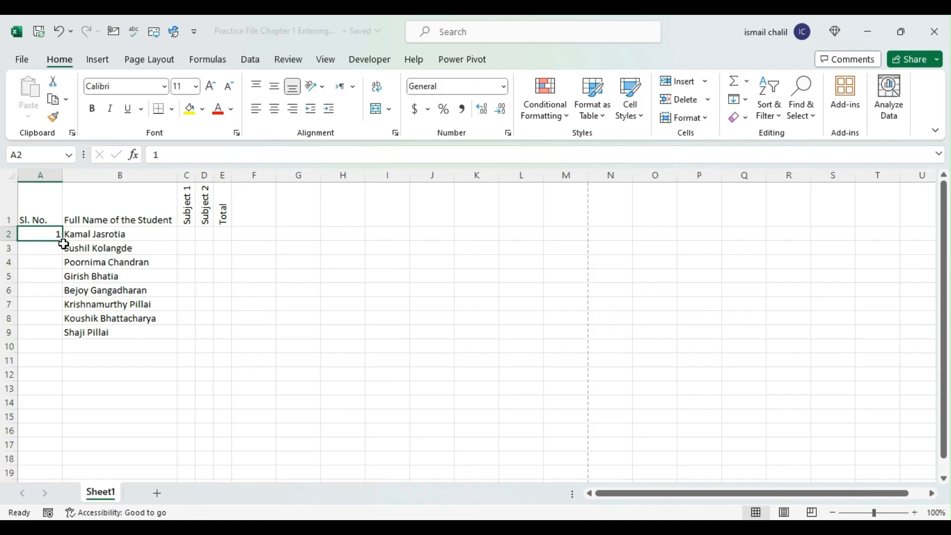
left_click_drag(64, 241, 69, 348)
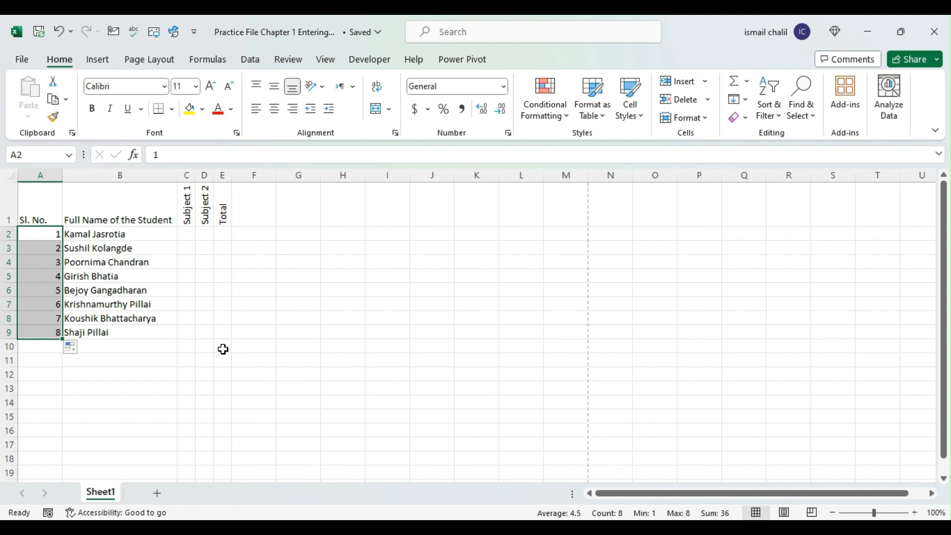
key("ctrl+z")
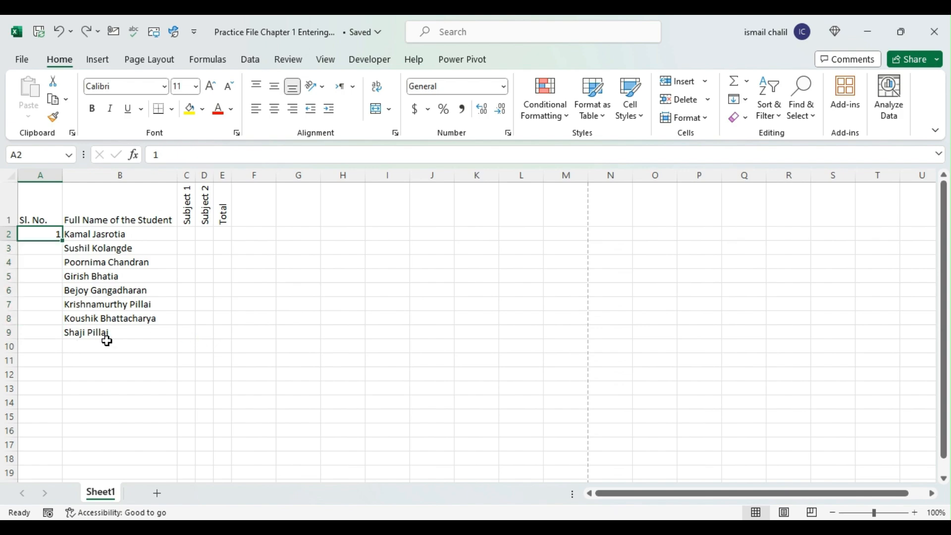
Step: Fill the serial number in A2 down to A9 as the series 1 to 8
left_click(101, 374)
left_click(39, 237)
left_click_drag(66, 241, 66, 339)
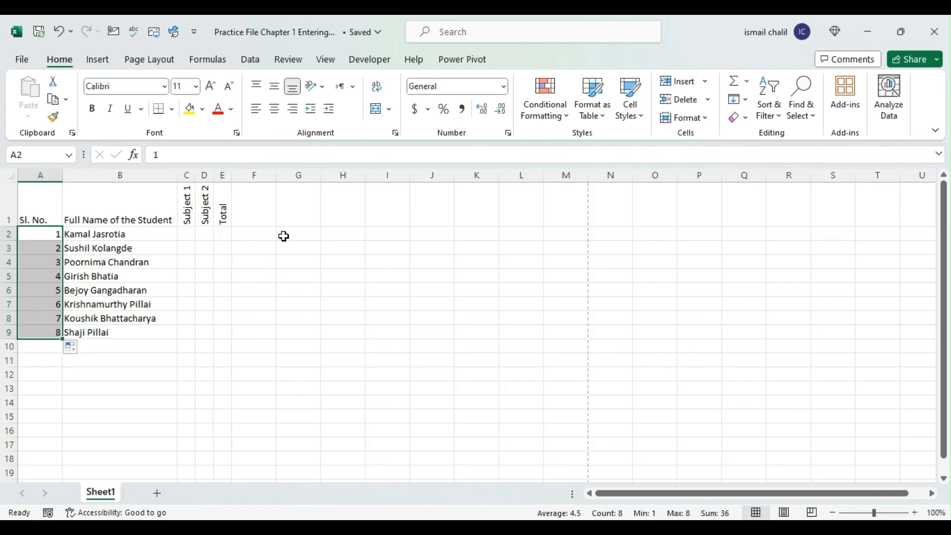
Step: Add the heading Even in G1 and enter 2 in G2 and 4 in G3 as the starting values
left_click(291, 214)
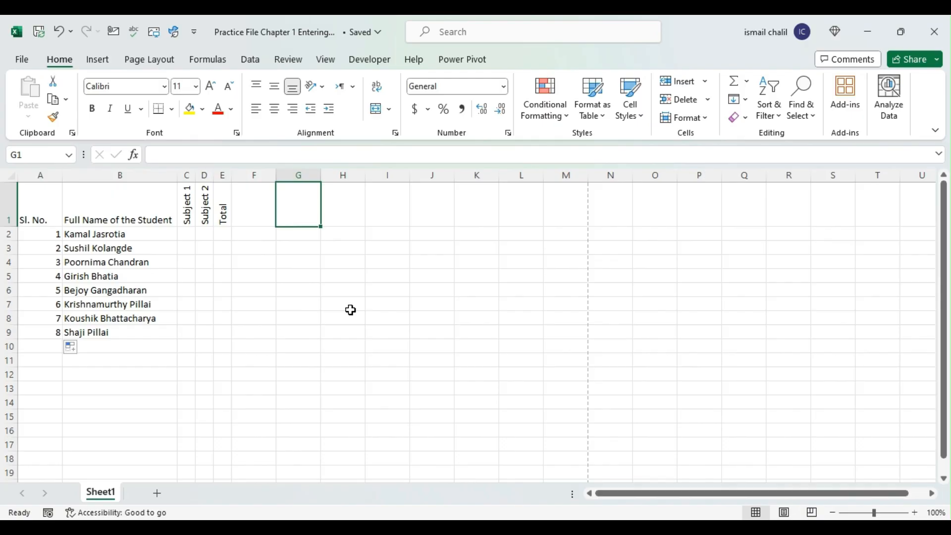
type("Even")
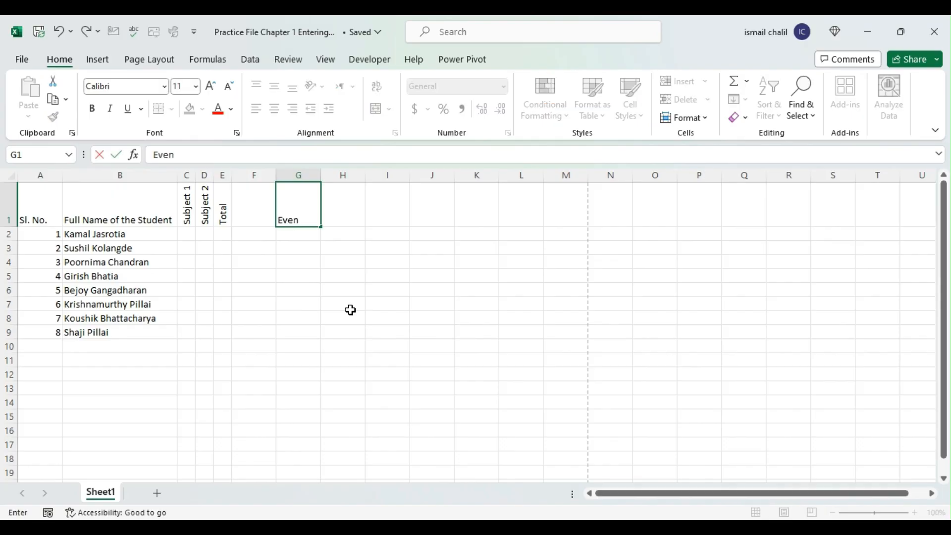
key("Return")
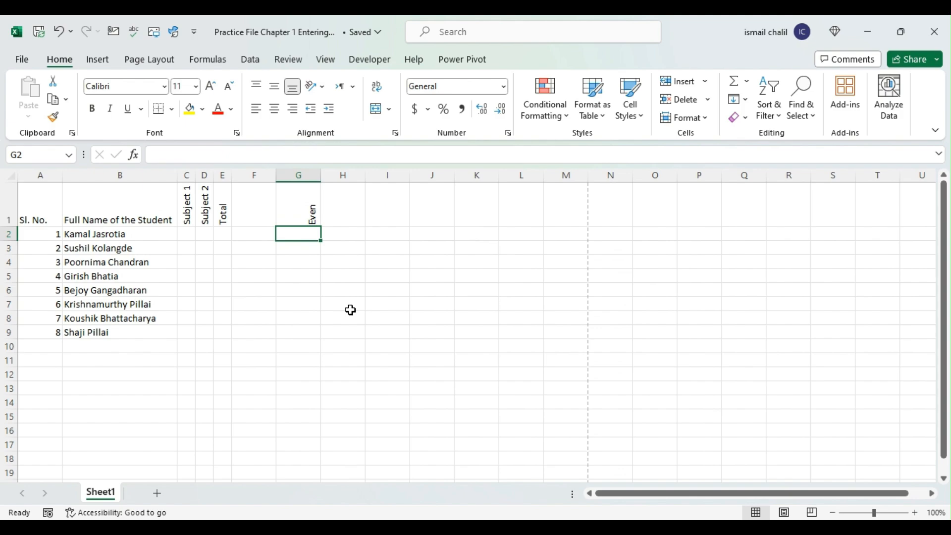
type("2")
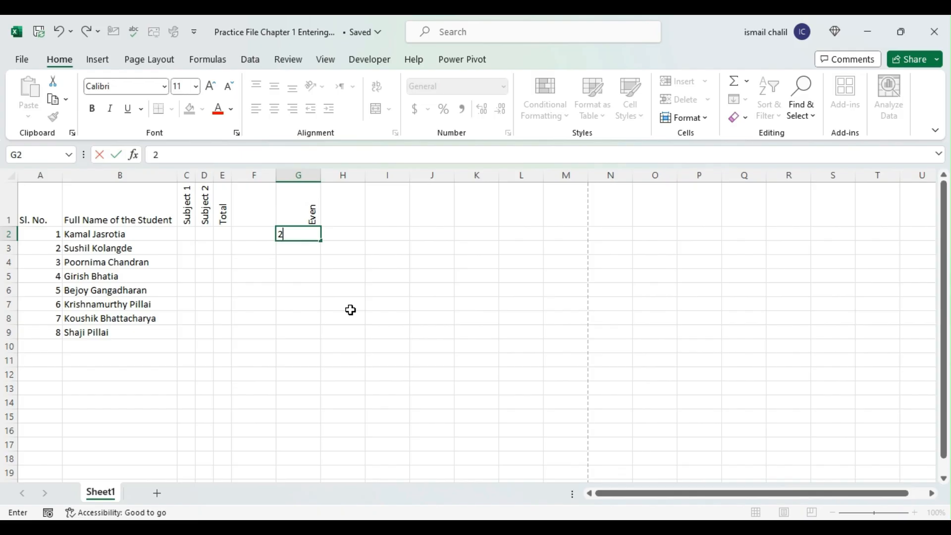
key("Return")
type("4")
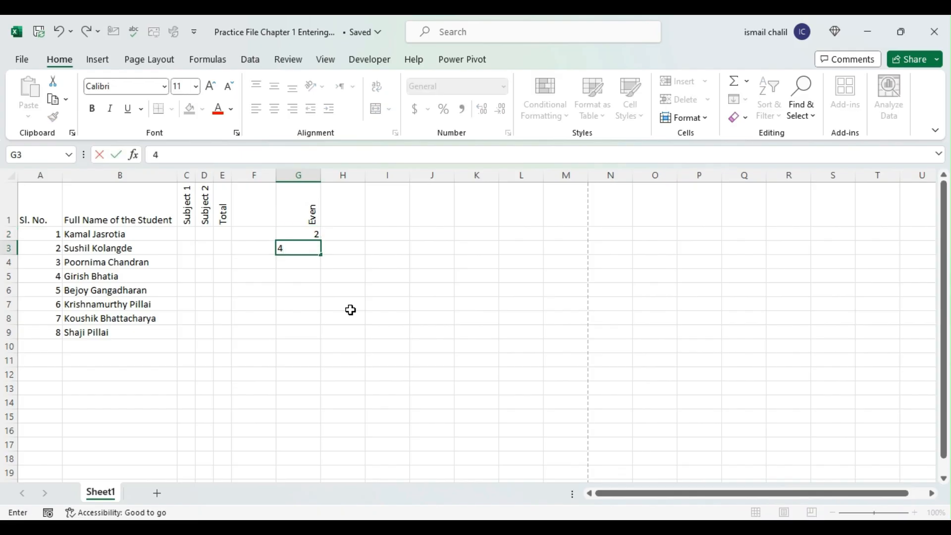
key("Return")
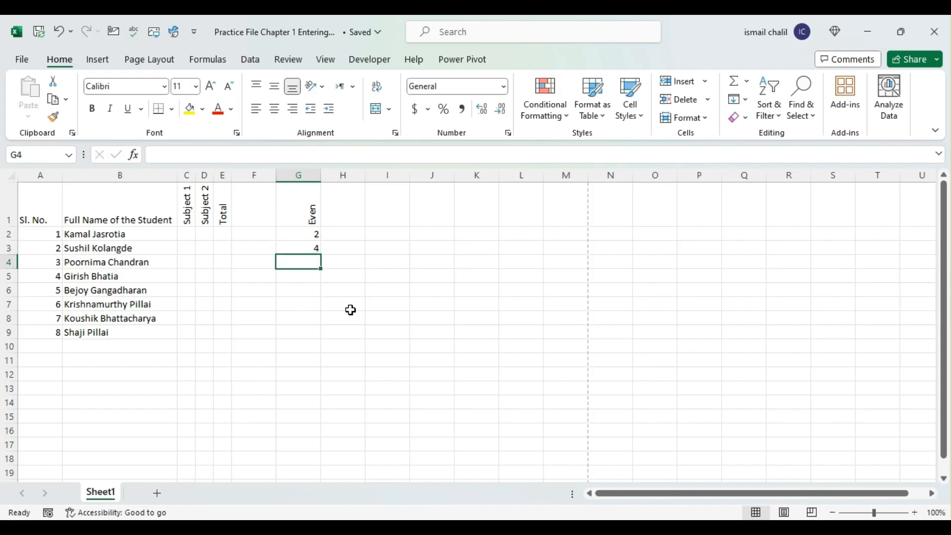
Step: Change the second starting value in G3 to 3
left_click(299, 248)
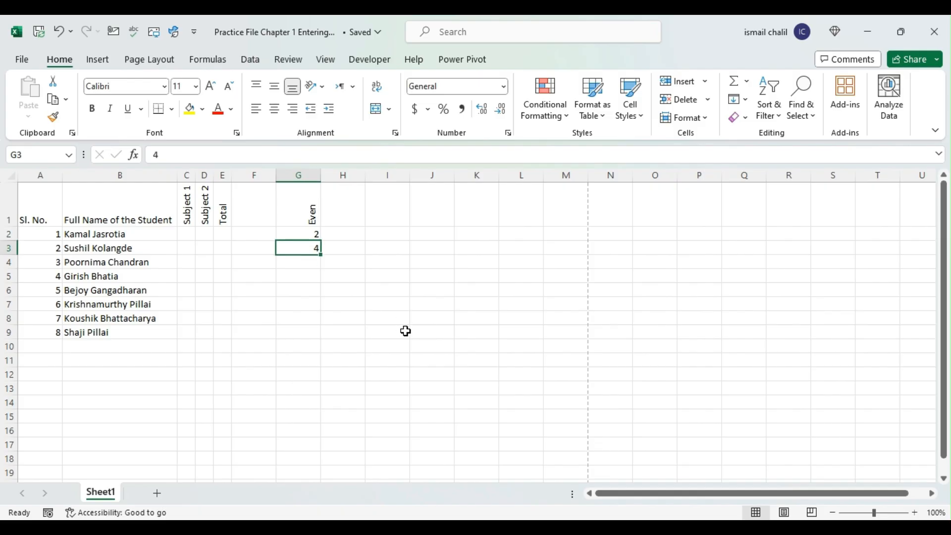
type("3")
key("Return")
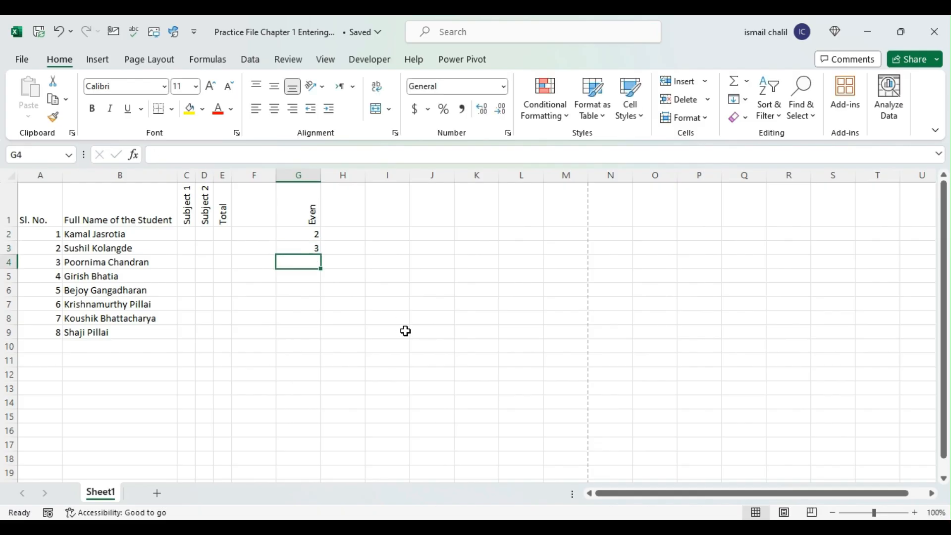
Step: Set G3 to 4 and extend the even-number pattern from G2:G3 down to G14
key("Up")
type("4")
key("Return")
left_click_drag(293, 233, 303, 409)
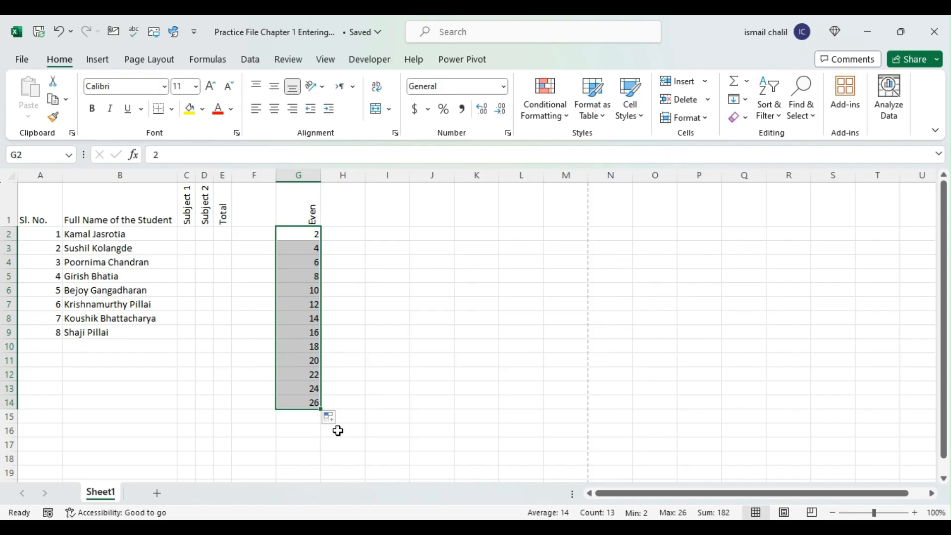
Step: Add the heading Mutiples of 5 in H1 and enter 5 in H2 and 10 in H3
left_click(333, 215)
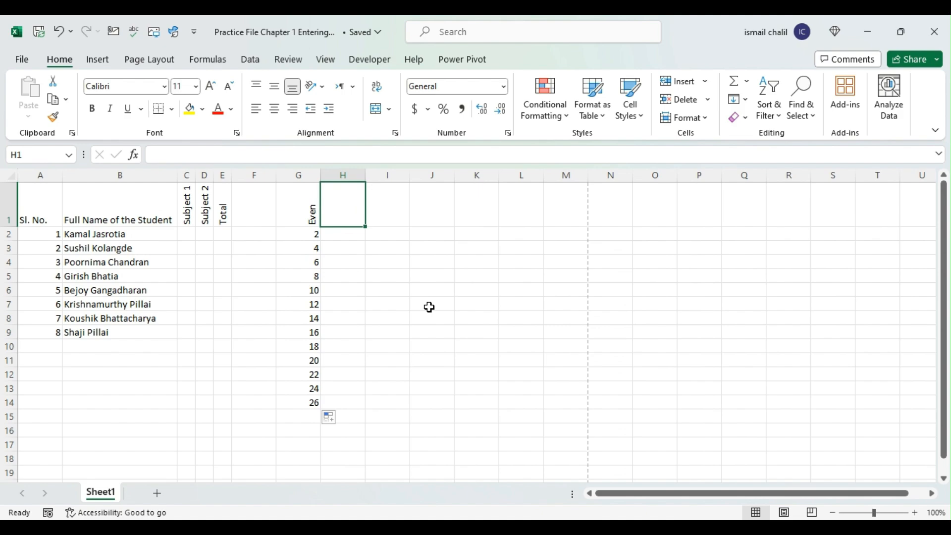
type("Mutl")
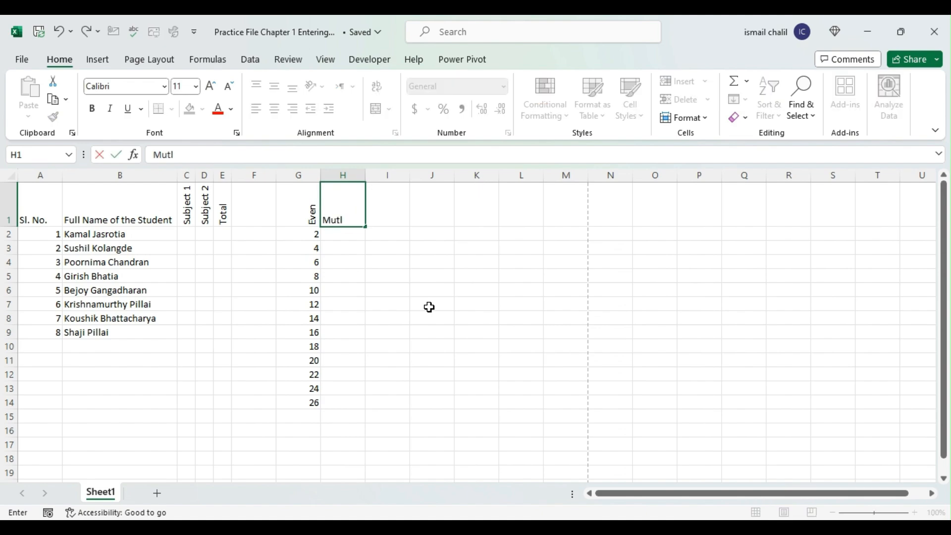
key("BackSpace")
type("iples of 5")
key("Return")
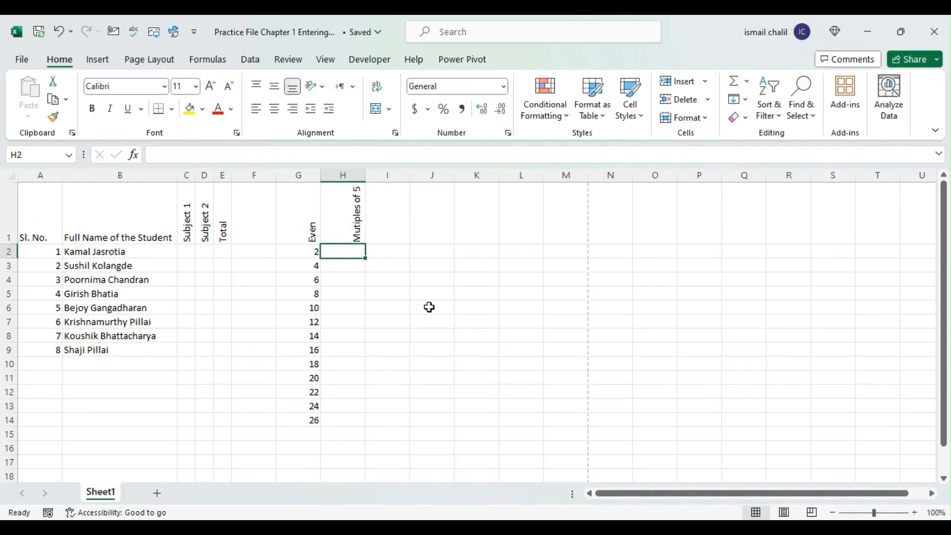
type("5")
key("Return")
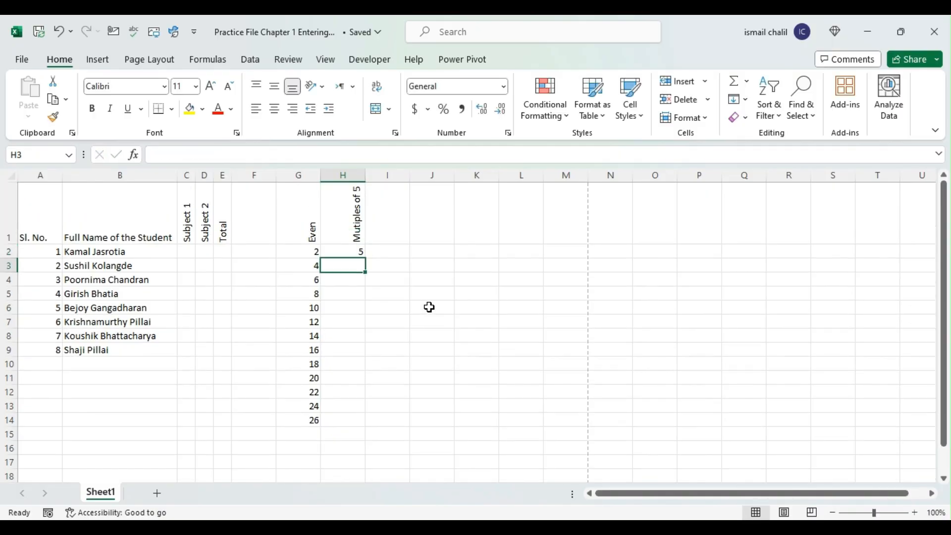
type("10")
key("Return")
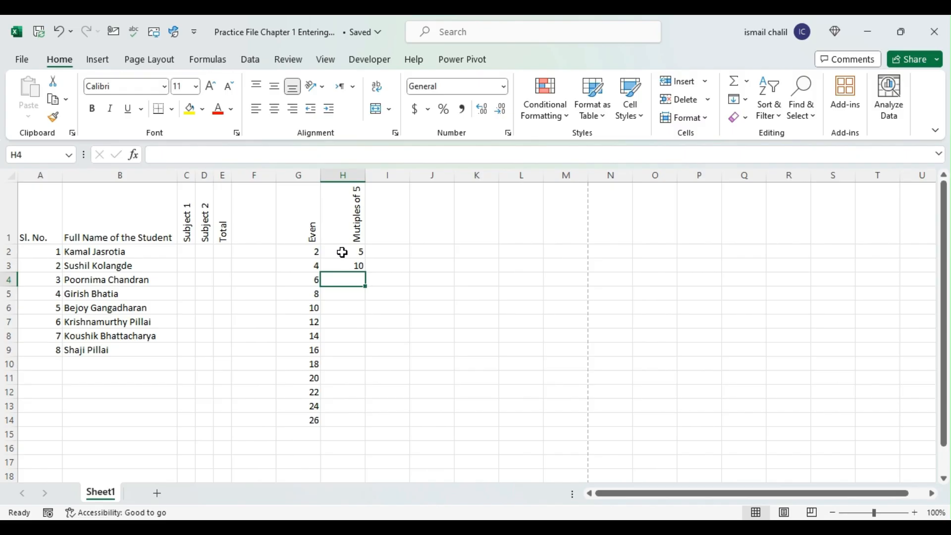
Step: Auto-fill the pattern from H2:H3 down to H14, matching the length of the Even column
left_click_drag(342, 252, 347, 270)
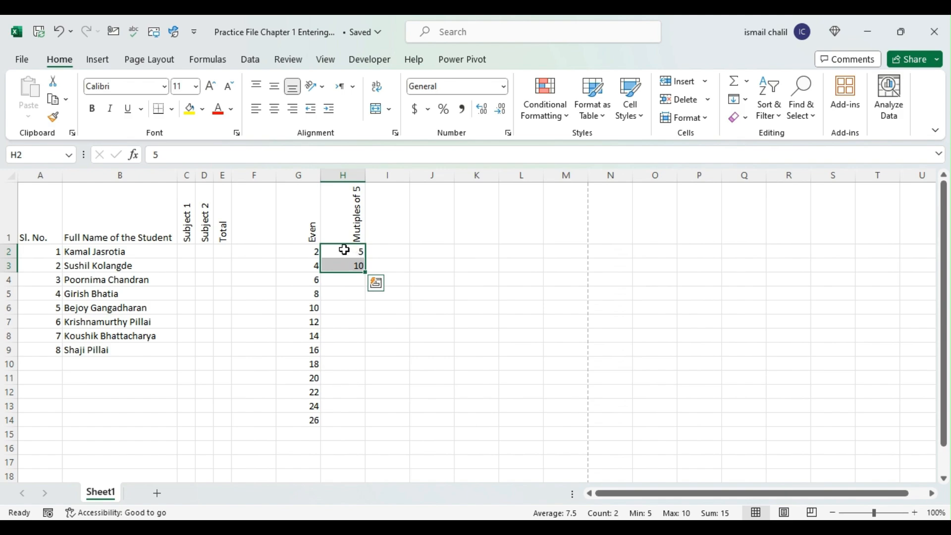
left_click_drag(345, 250, 342, 267)
double_click(366, 272)
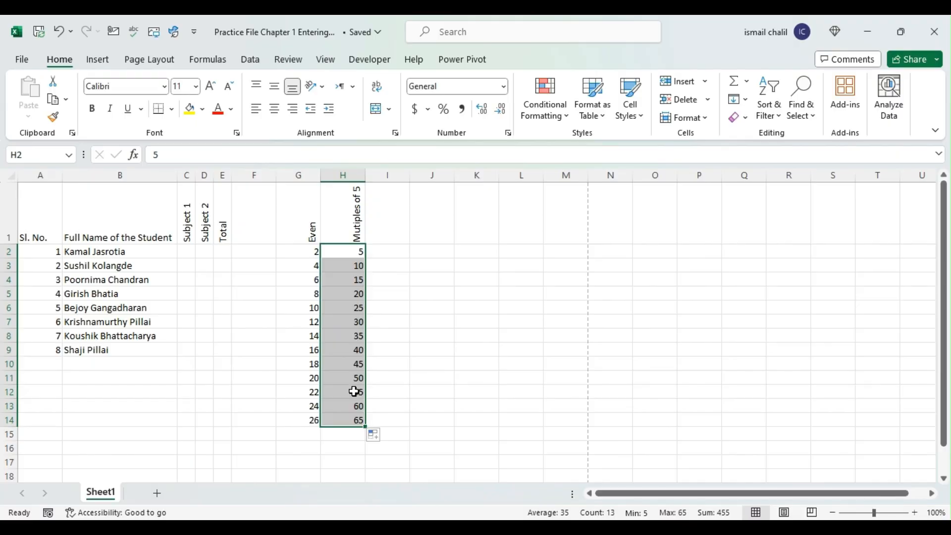
Step: Create a Day column headed in I1, filling the weekdays from Mon in I2 down to I14
left_click(393, 236)
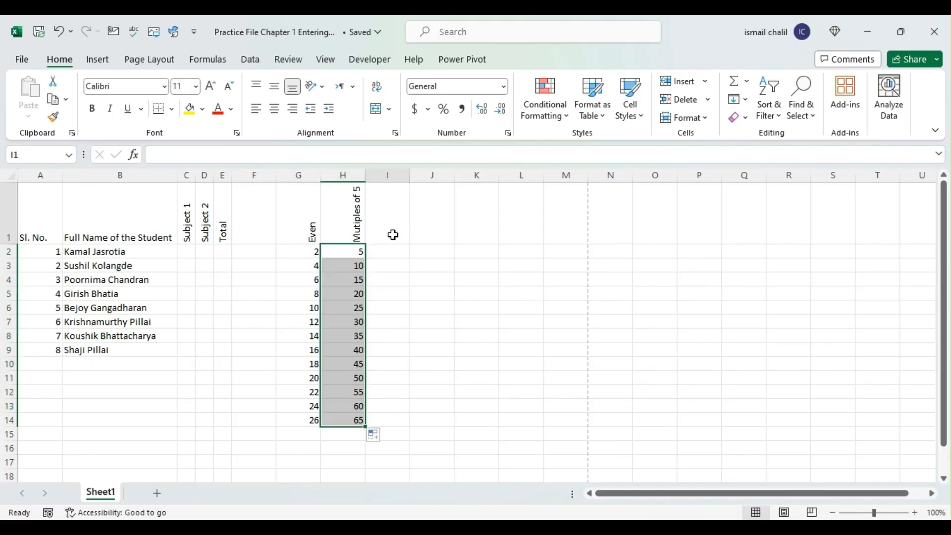
type("Day")
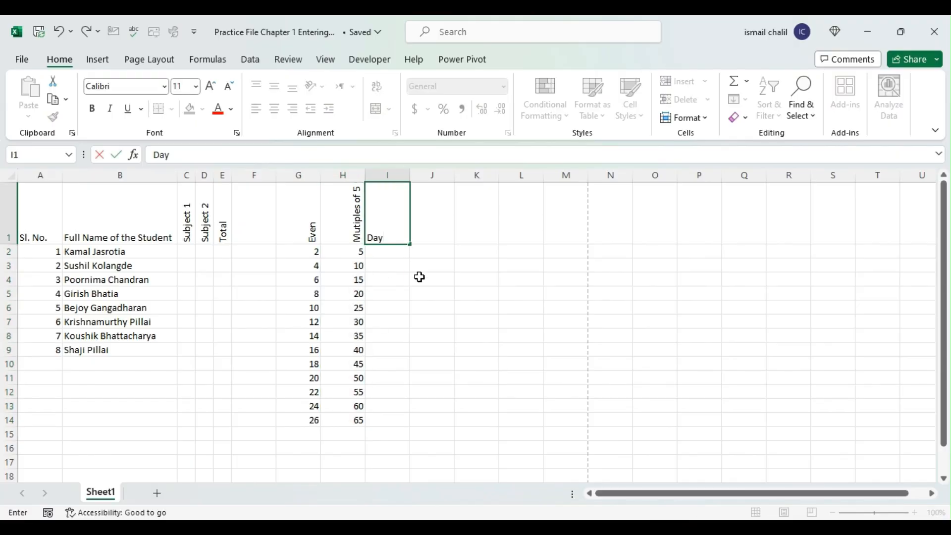
key("Return")
type("Mon")
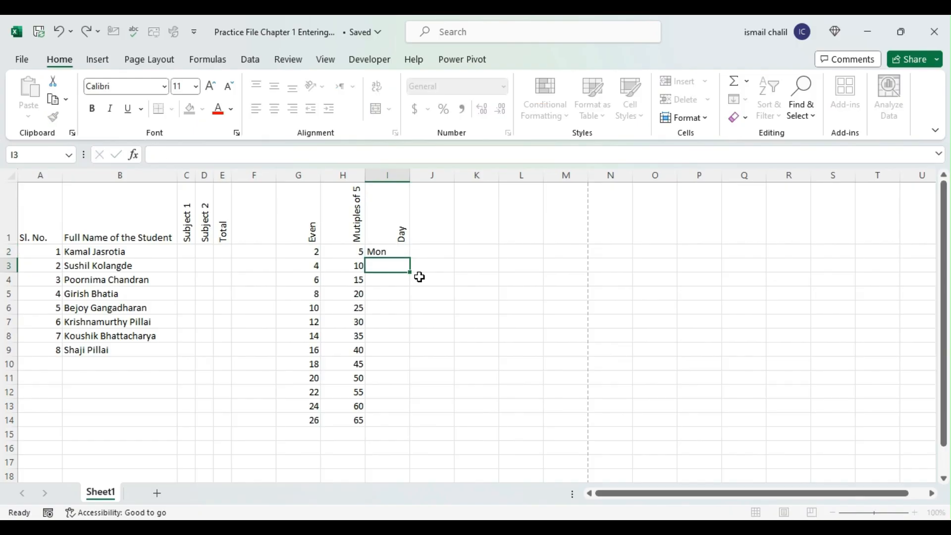
key("Return")
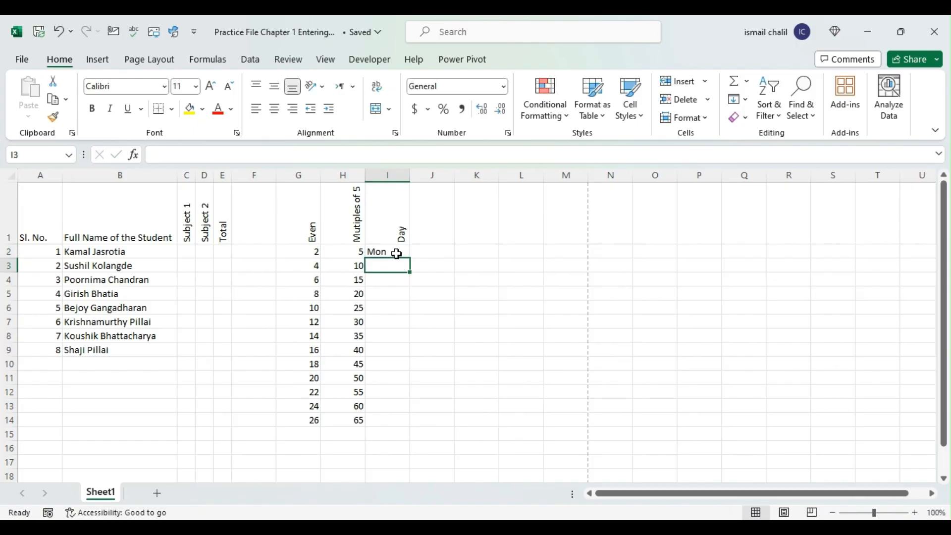
left_click(395, 253)
left_click_drag(410, 258, 410, 425)
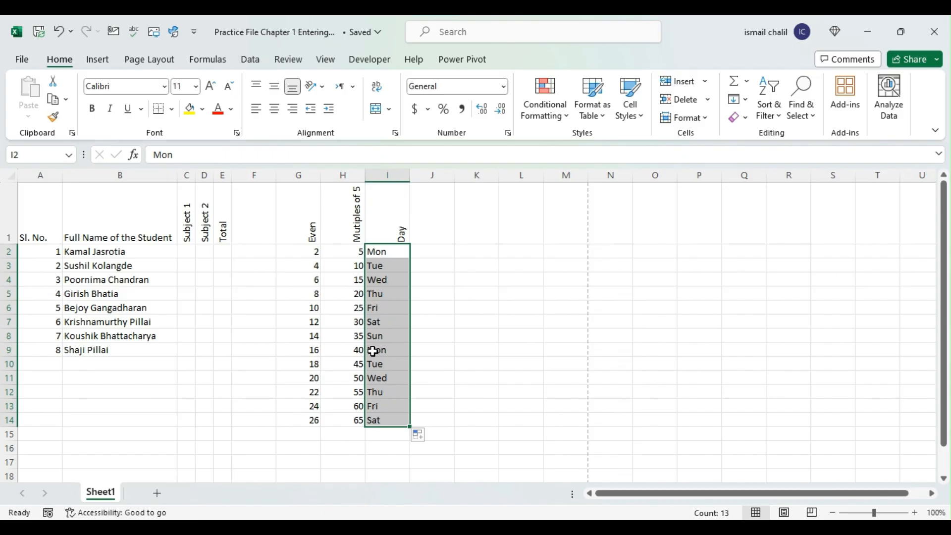
Step: Add the heading Months in J1
left_click(439, 228)
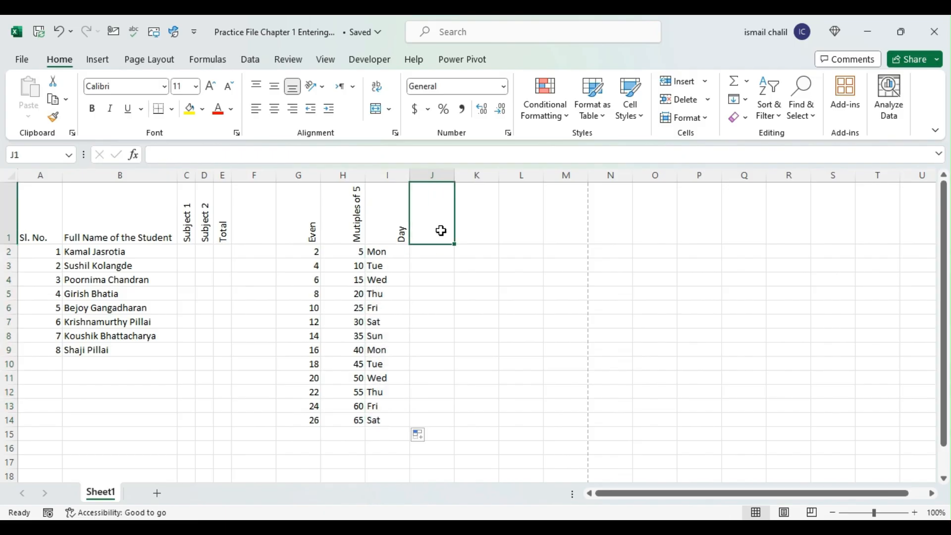
type("Months")
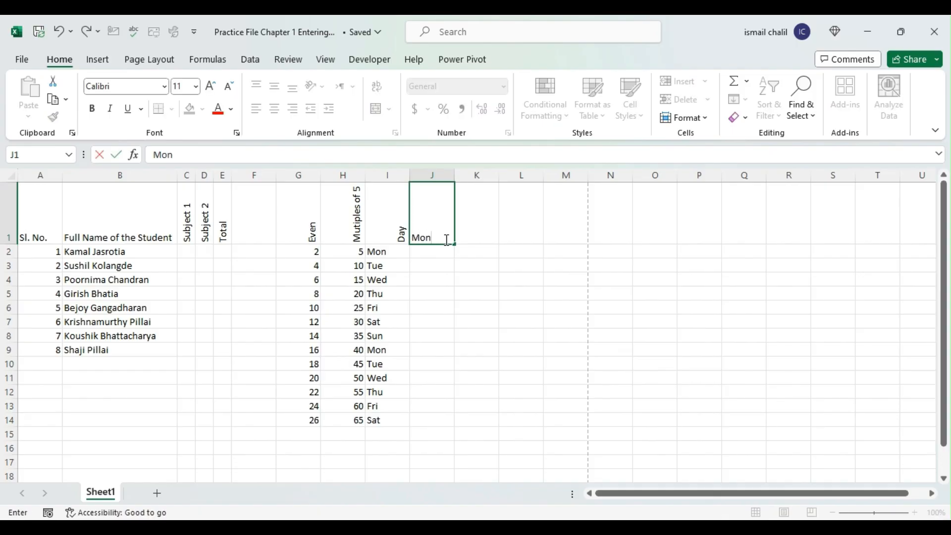
key("Return")
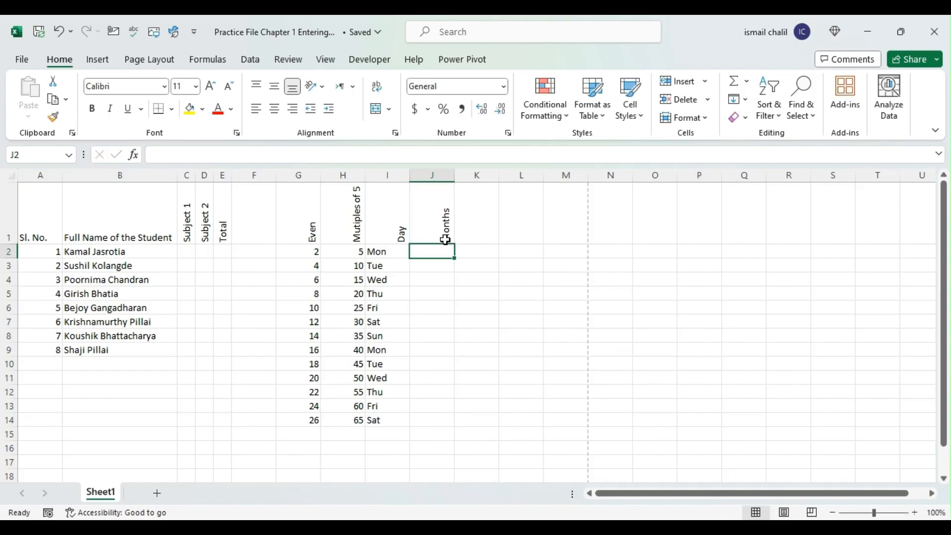
left_click(445, 240)
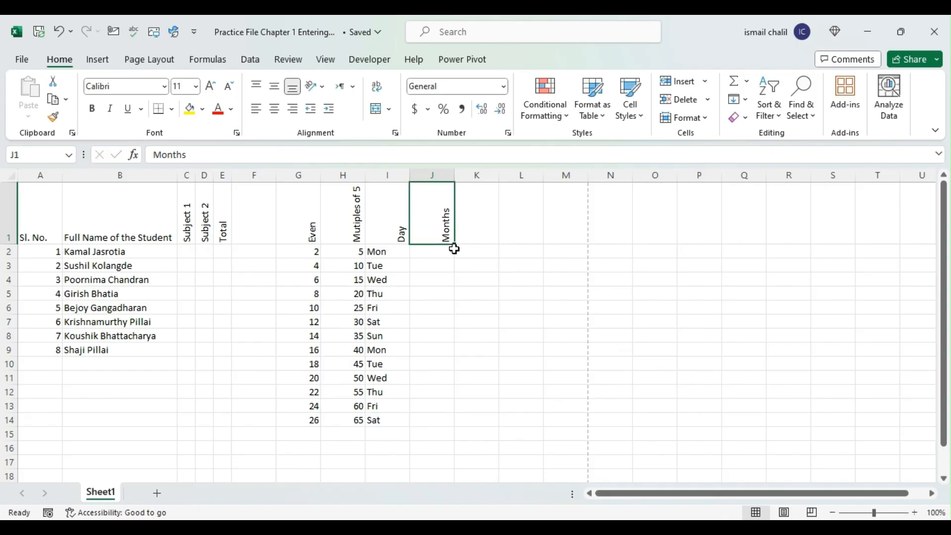
left_click_drag(439, 250, 430, 421)
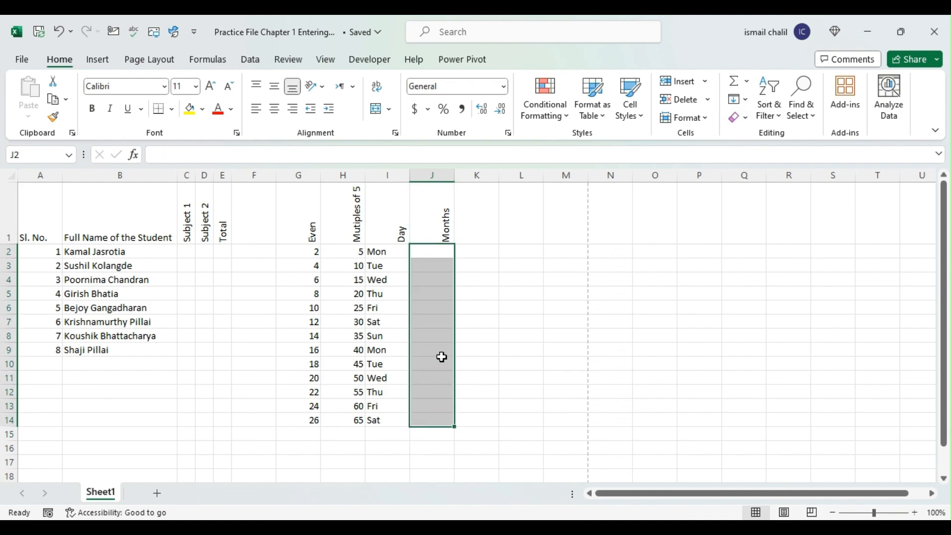
left_click(491, 305)
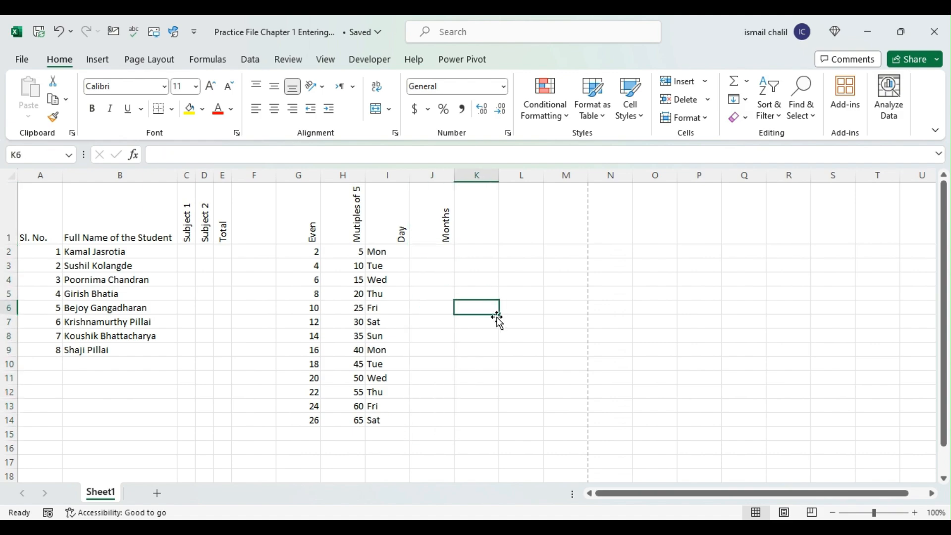
Step: Fill the Subject 1 marks in C2:C9 with multiples of 3, using 3 and 6 as the starting values
left_click(183, 256)
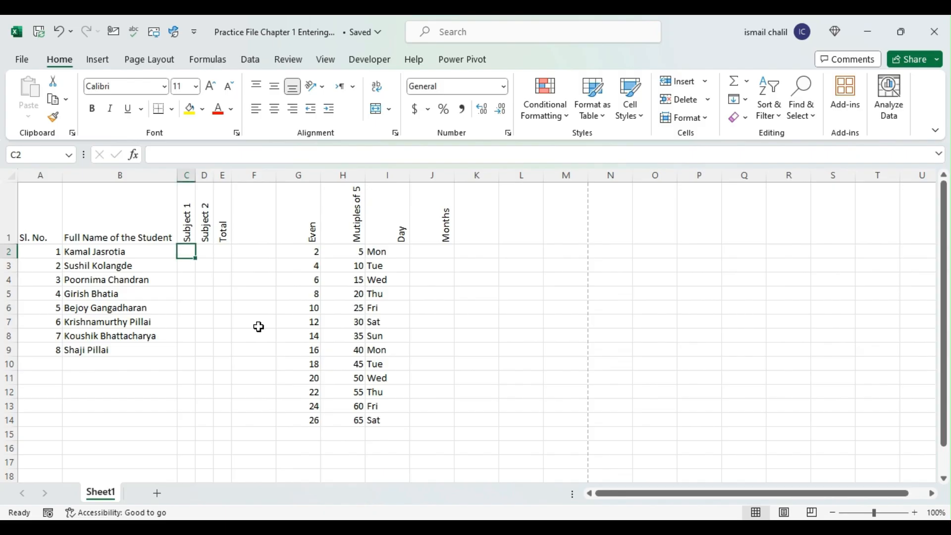
type("3")
key("Return")
type("6")
key("Return")
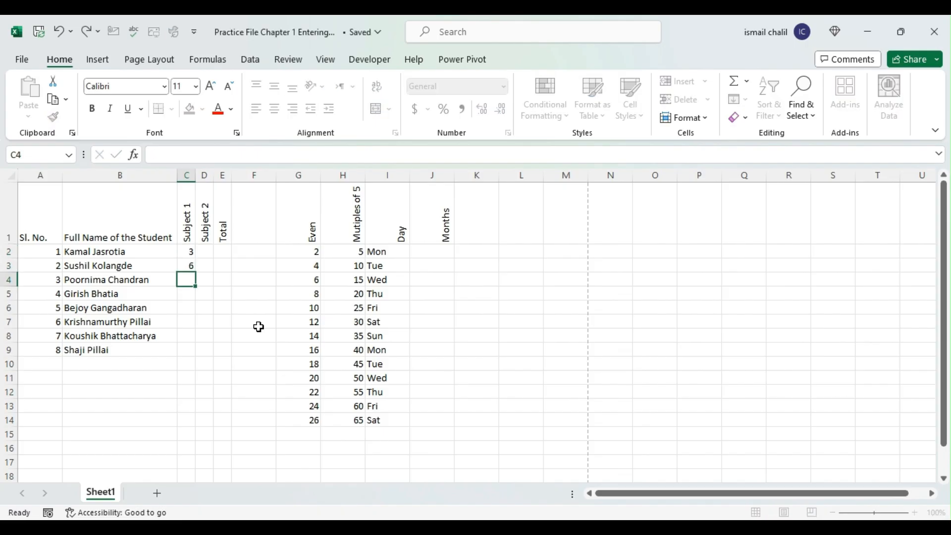
key("Up")
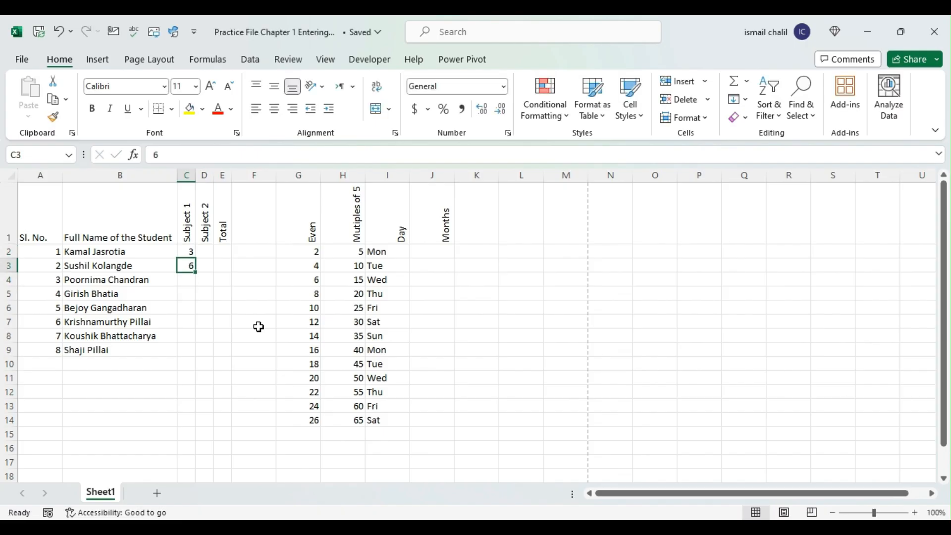
left_click_drag(188, 251, 187, 267)
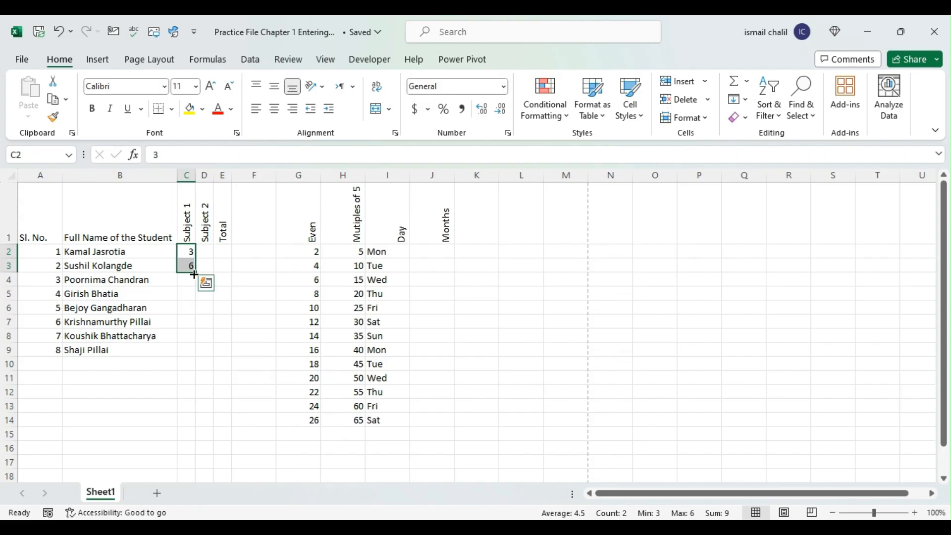
left_click_drag(194, 274, 196, 356)
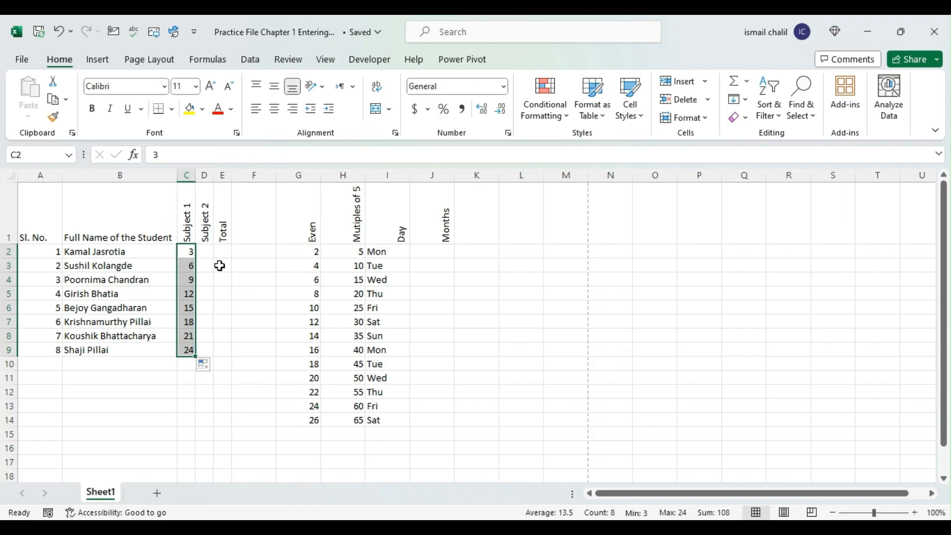
Step: Fill the Subject 2 marks in D2:D9 with multiples of 6, starting from 6 and 12, and right-align them
left_click(206, 251)
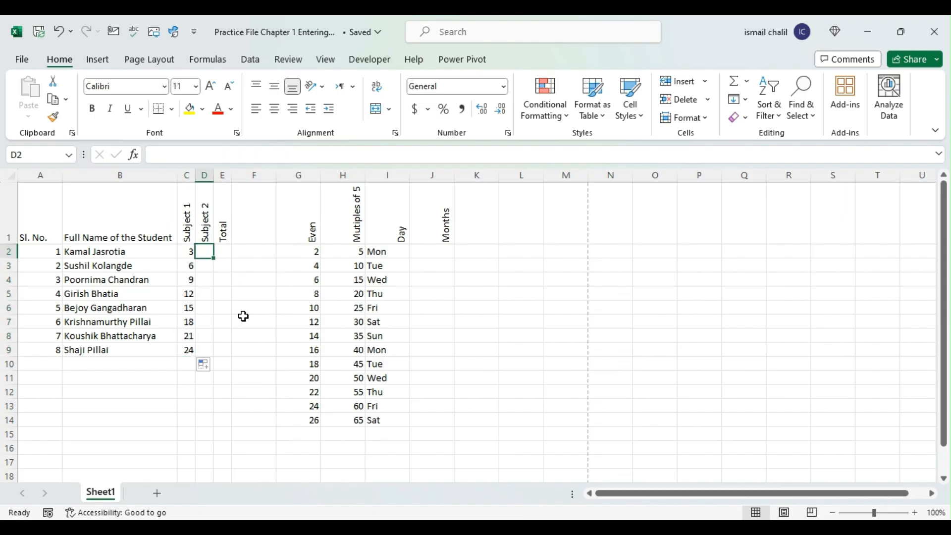
type("6")
key("Return")
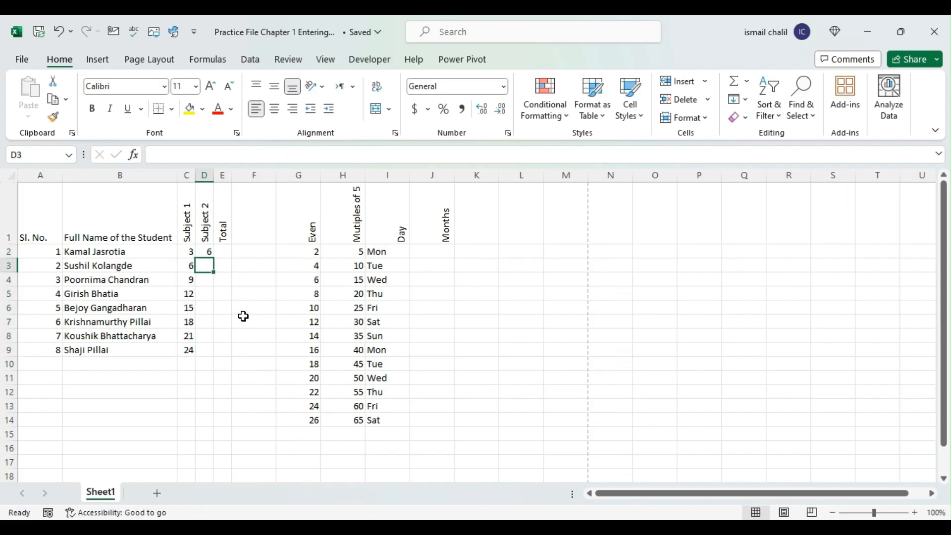
type("12")
key("Return")
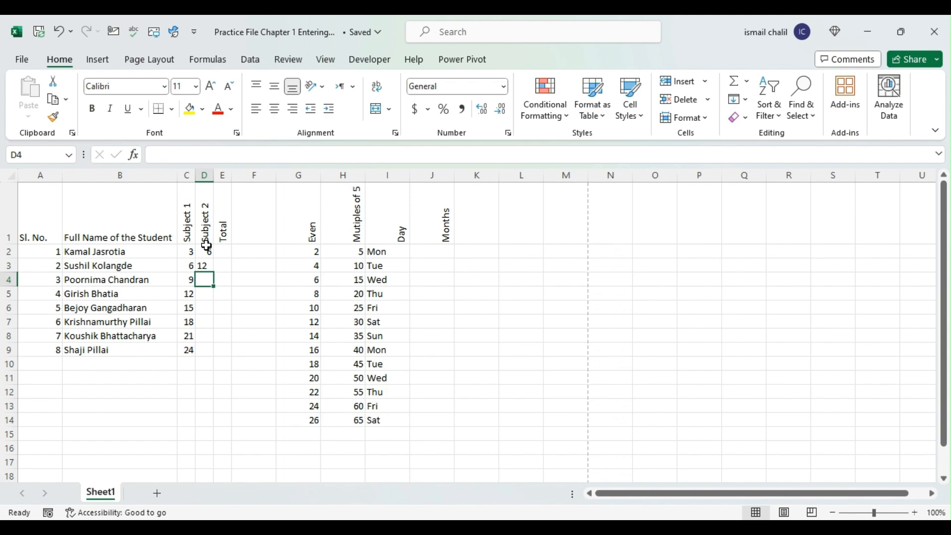
left_click_drag(207, 252, 204, 263)
double_click(215, 273)
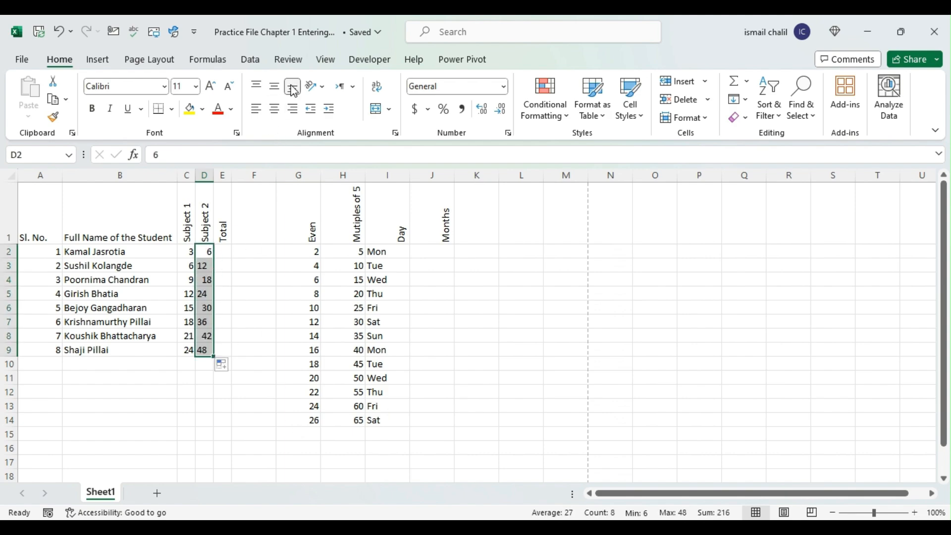
left_click(293, 108)
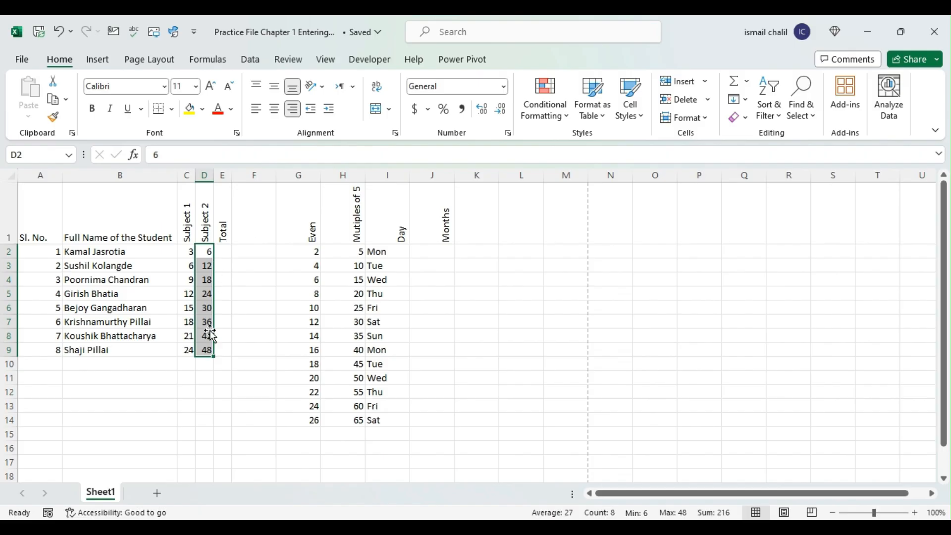
Step: Total both subjects in E2 with the formula =C2+D2 and auto-fill it down to E9
left_click(223, 253)
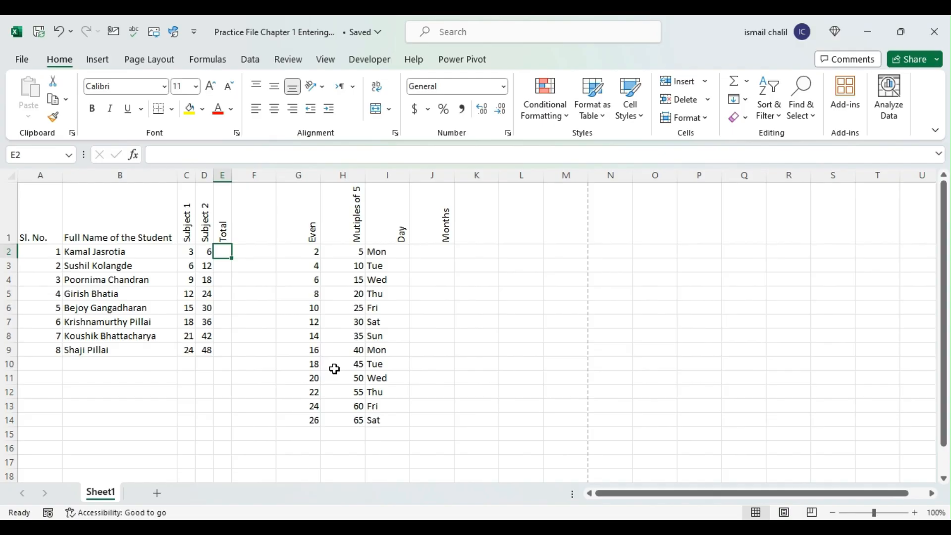
type("=")
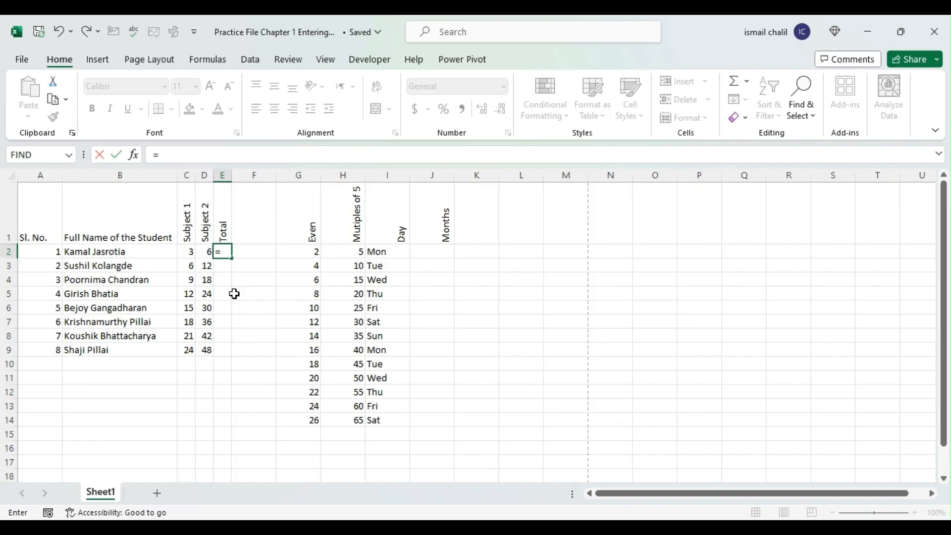
left_click(187, 252)
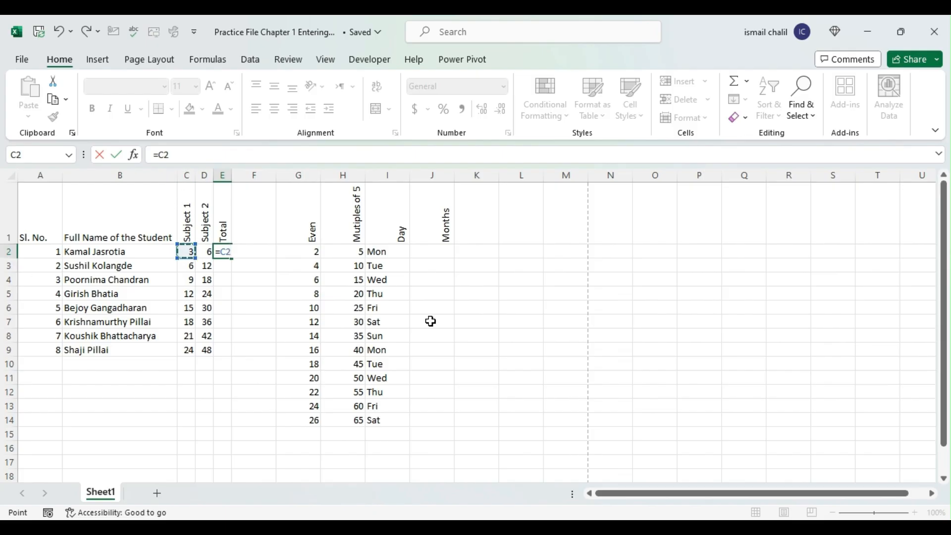
type("+")
left_click(204, 252)
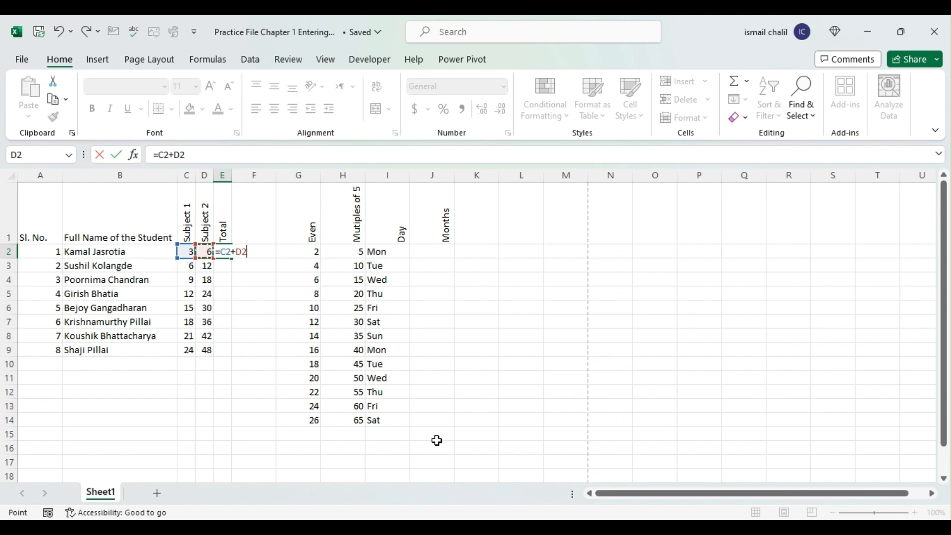
key("Return")
left_click(230, 253)
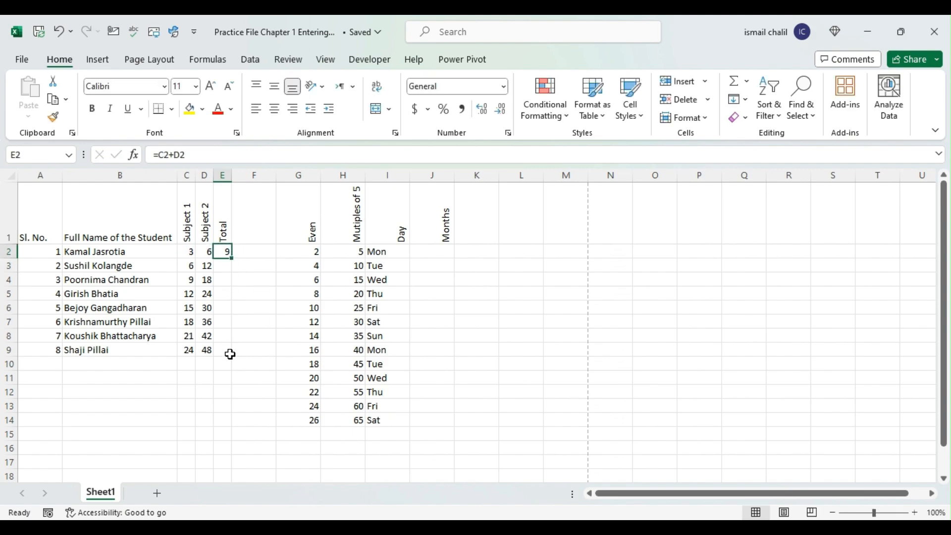
double_click(232, 258)
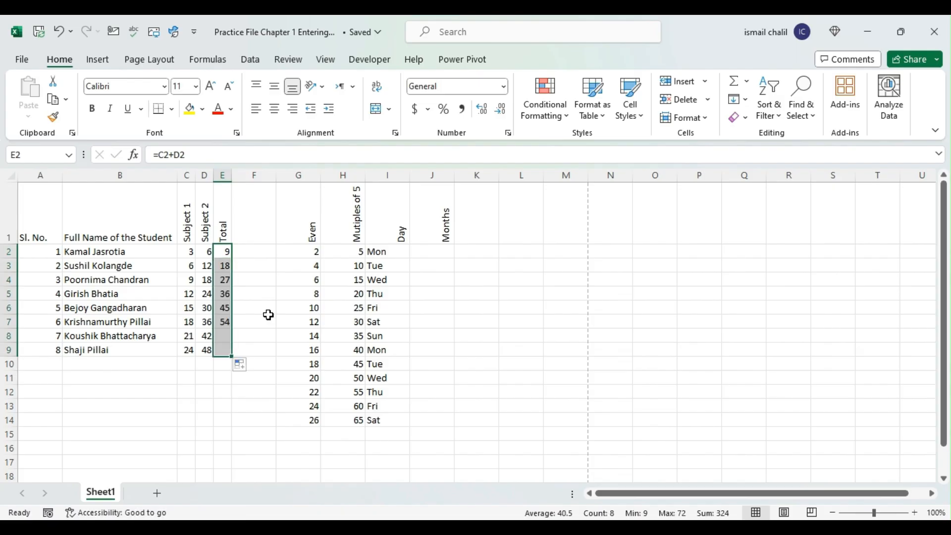
Step: Re-enter the total formula =C2+D2 in E2 and auto-fill the Total column down to E9 again
left_click(221, 251)
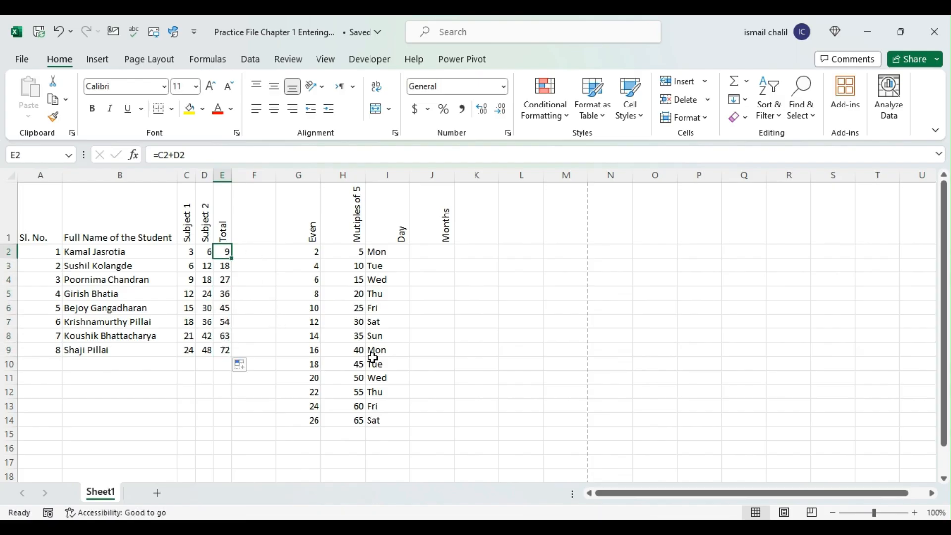
type("=")
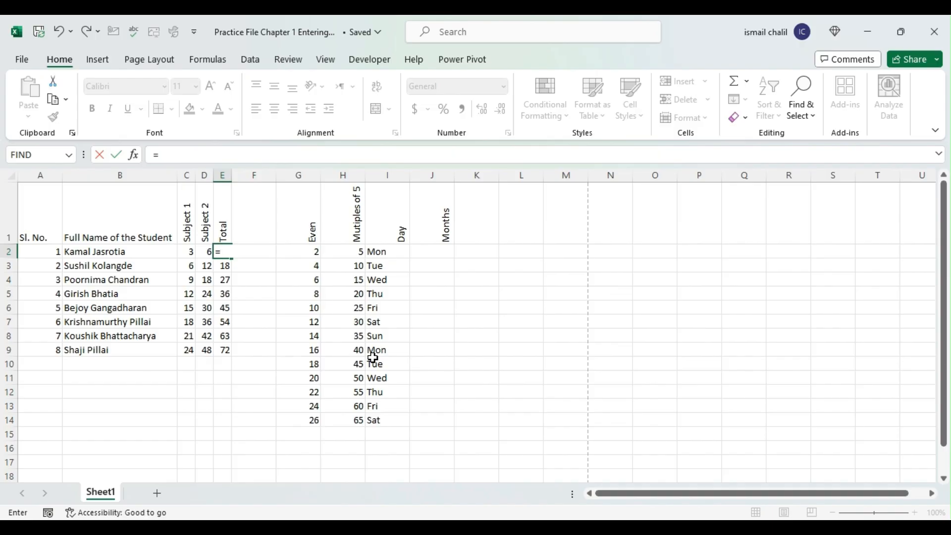
key("Left")
key("Left")
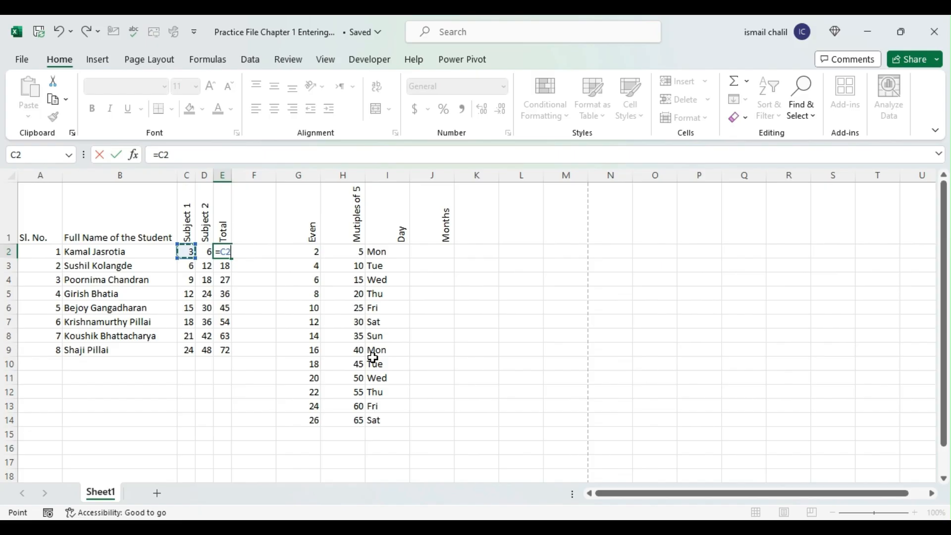
type("+")
key("Left")
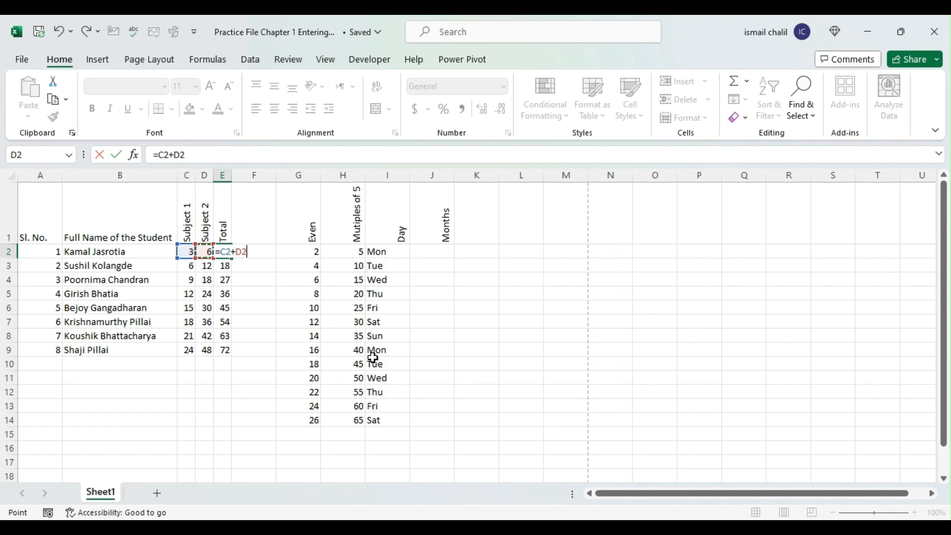
key("Return")
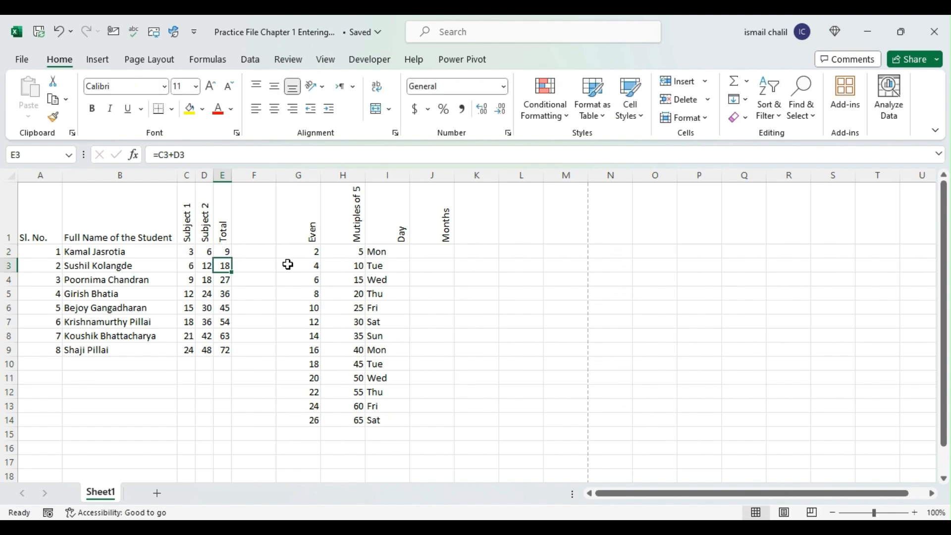
left_click(225, 252)
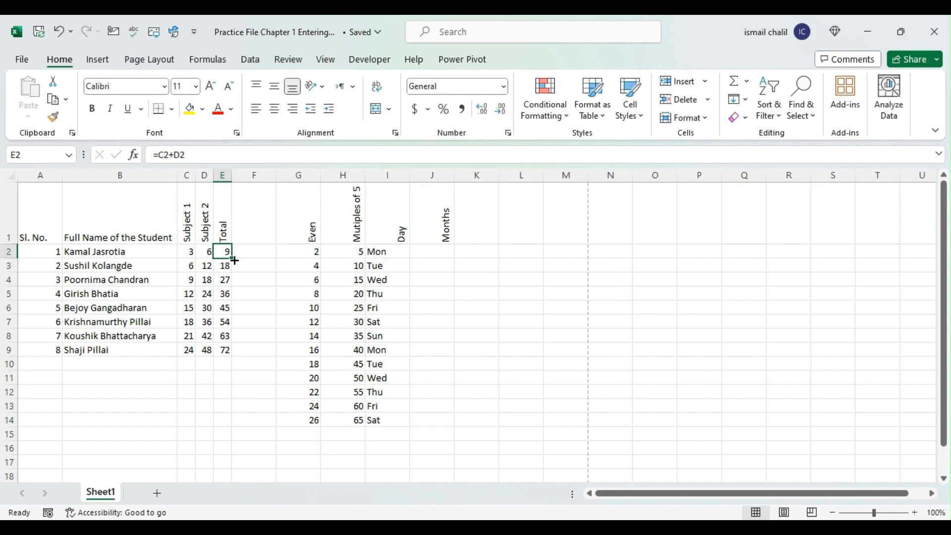
double_click(232, 258)
Step: Replace the total formula in E2 with =c2+c3
left_click(227, 250)
type("=")
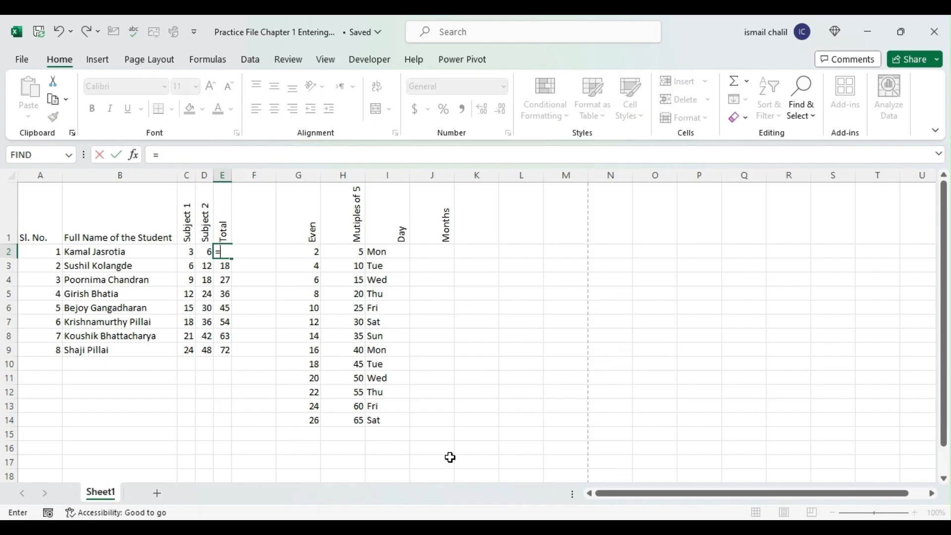
type("c")
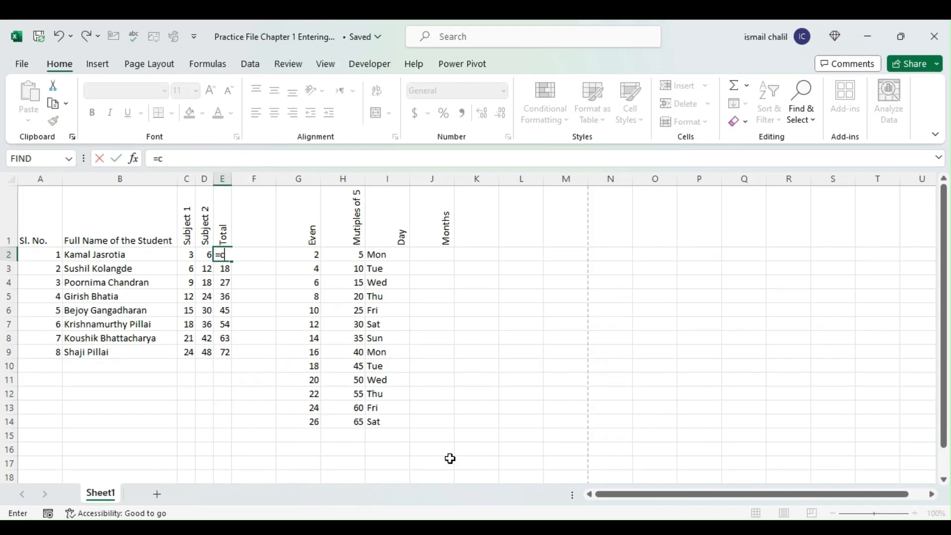
type("2")
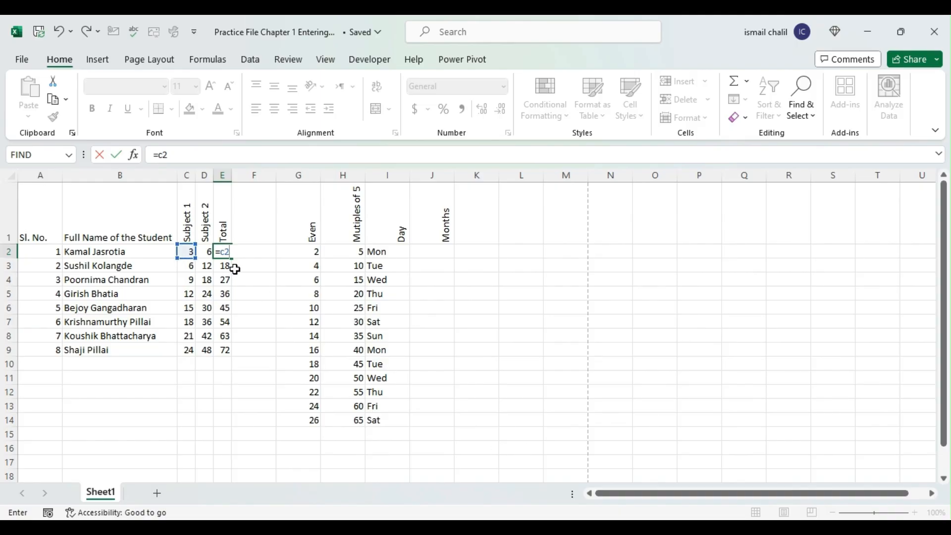
type("+c3")
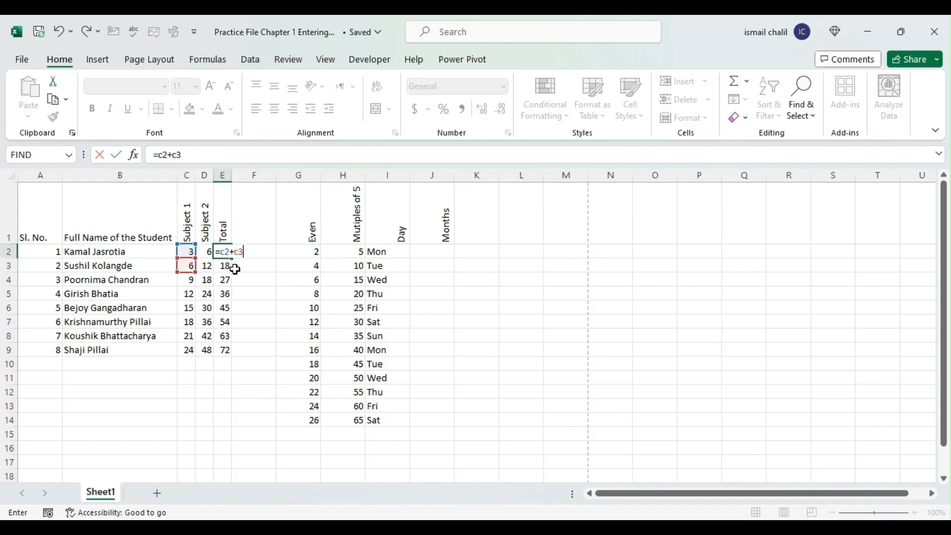
key("Return")
Step: Correct the total formula in E2 to =c2+d2 and auto-fill it down to E9
left_click(227, 251)
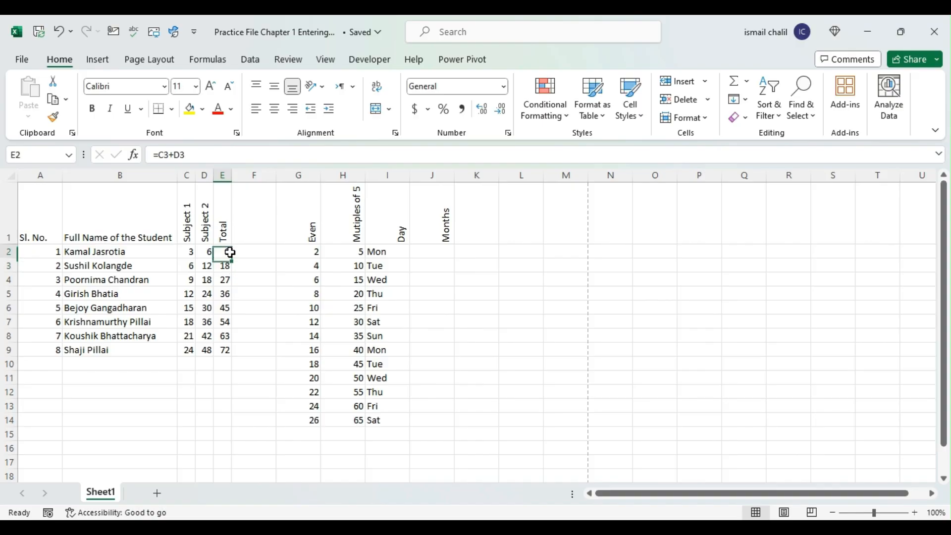
key("F2")
type("=c2")
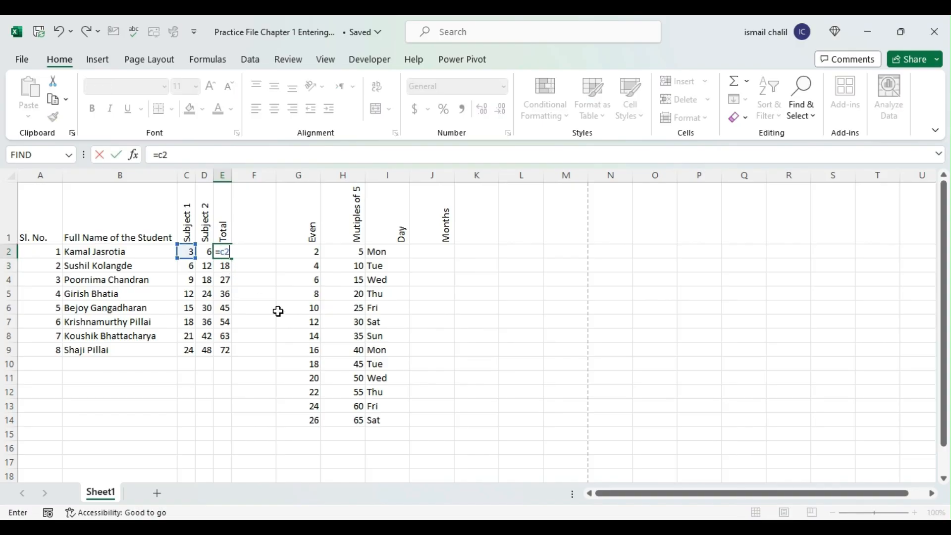
type("+d2")
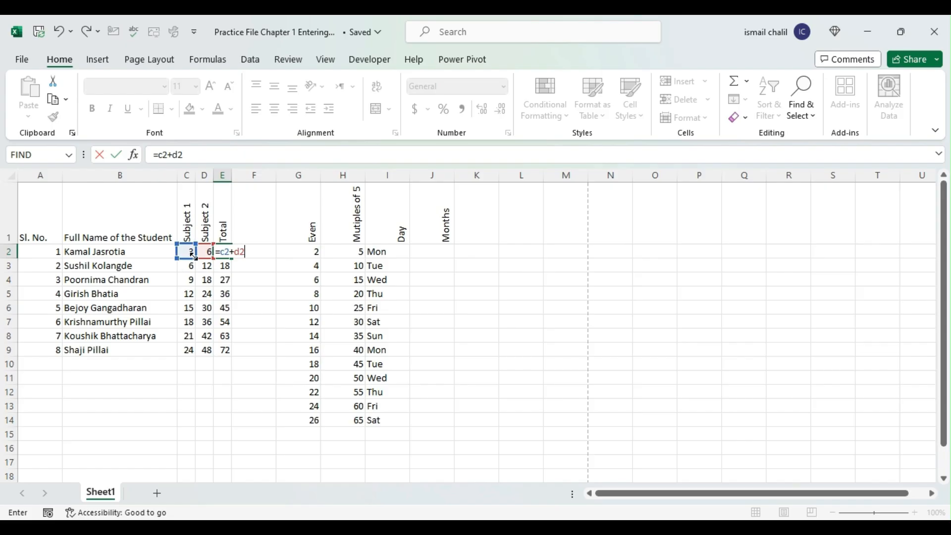
key("Return")
left_click(223, 252)
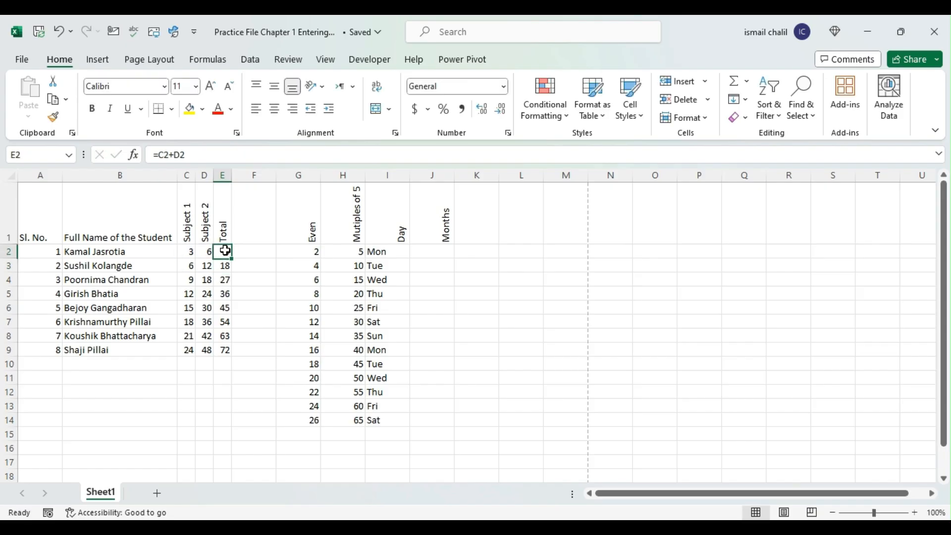
double_click(232, 262)
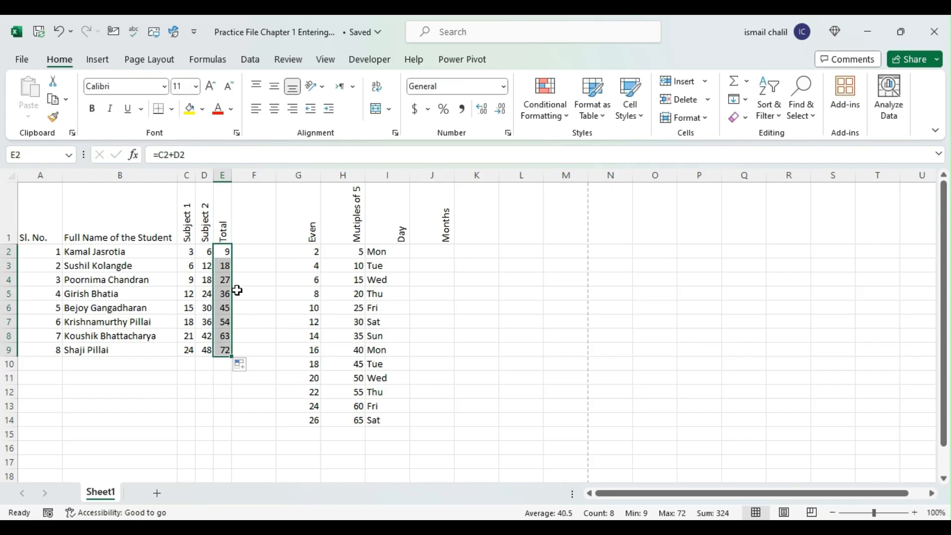